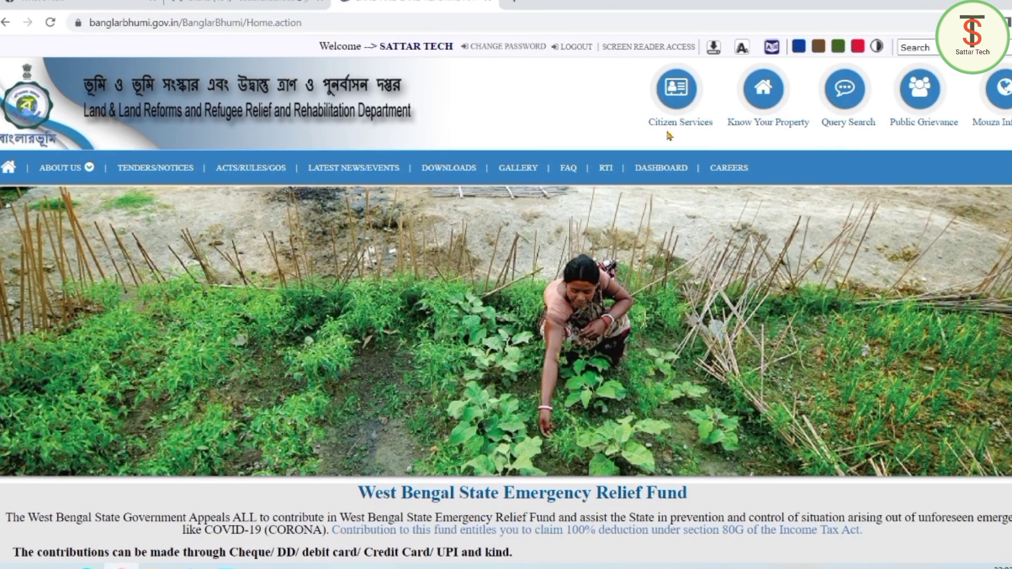
# Step: Open the Land Revenue (Khajna) Application form from the online applications in Citizen Services
pyautogui.click(675, 100)
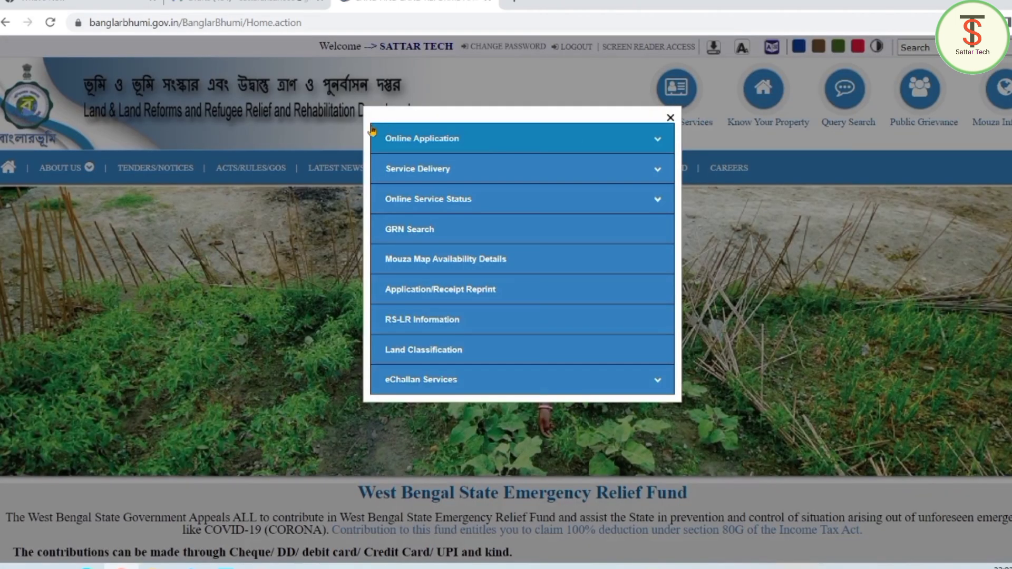
pyautogui.click(484, 142)
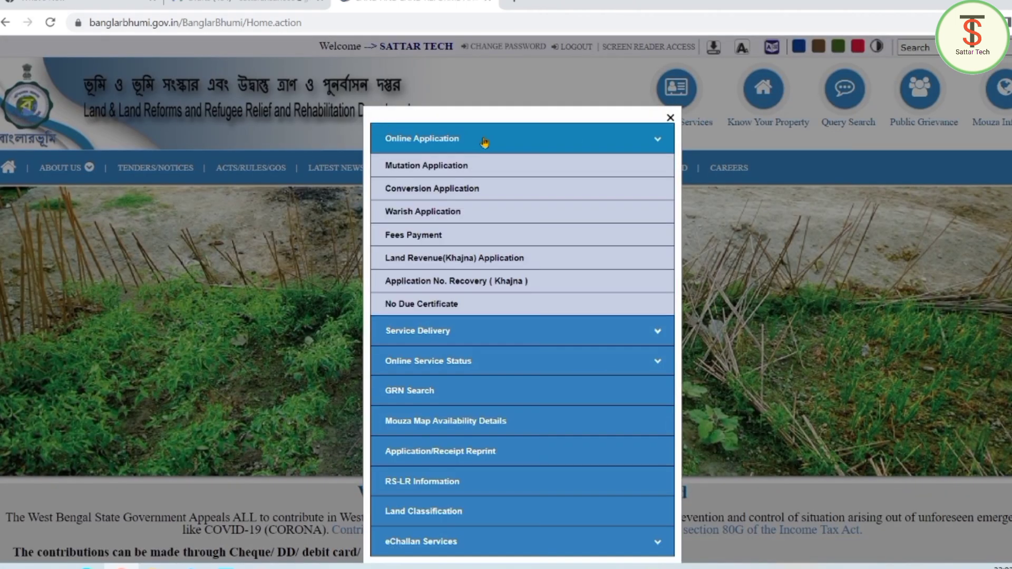
pyautogui.click(433, 261)
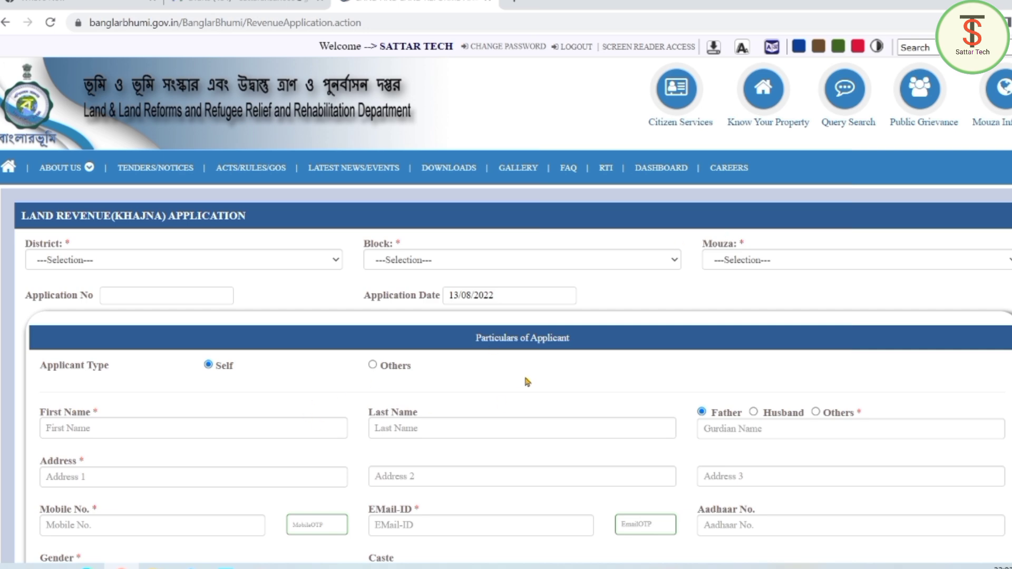
# Step: Switch the application form to Bengali to look it over, and return it to English
pyautogui.click(772, 46)
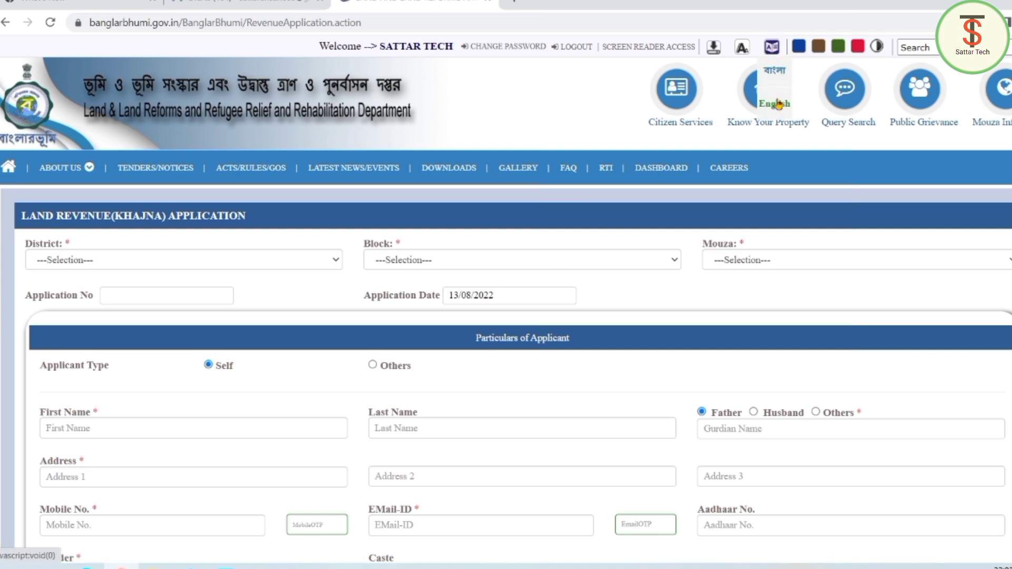
pyautogui.click(771, 72)
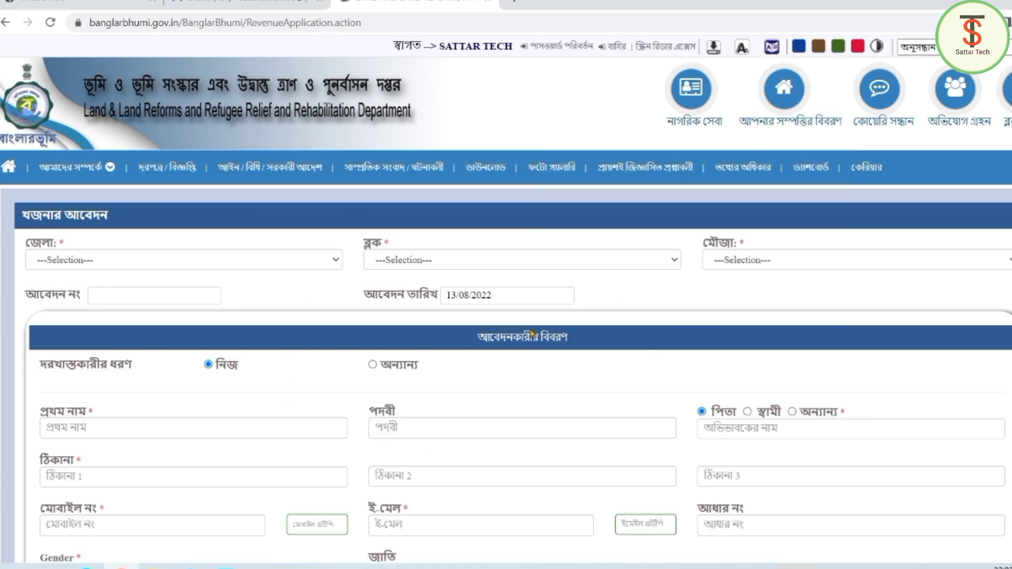
pyautogui.scroll(-5, 532, 333)
pyautogui.scroll(5, 532, 333)
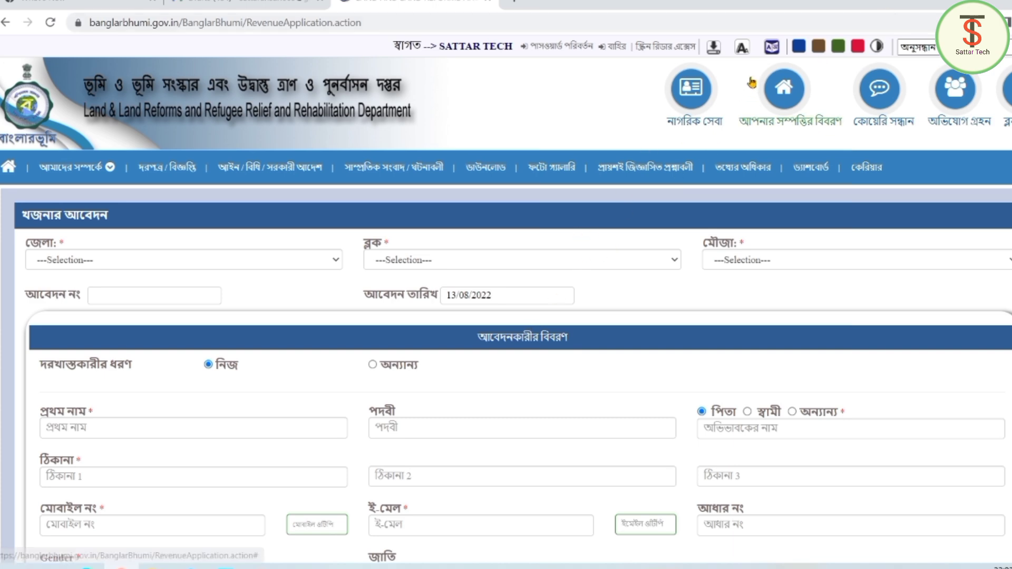
pyautogui.click(770, 47)
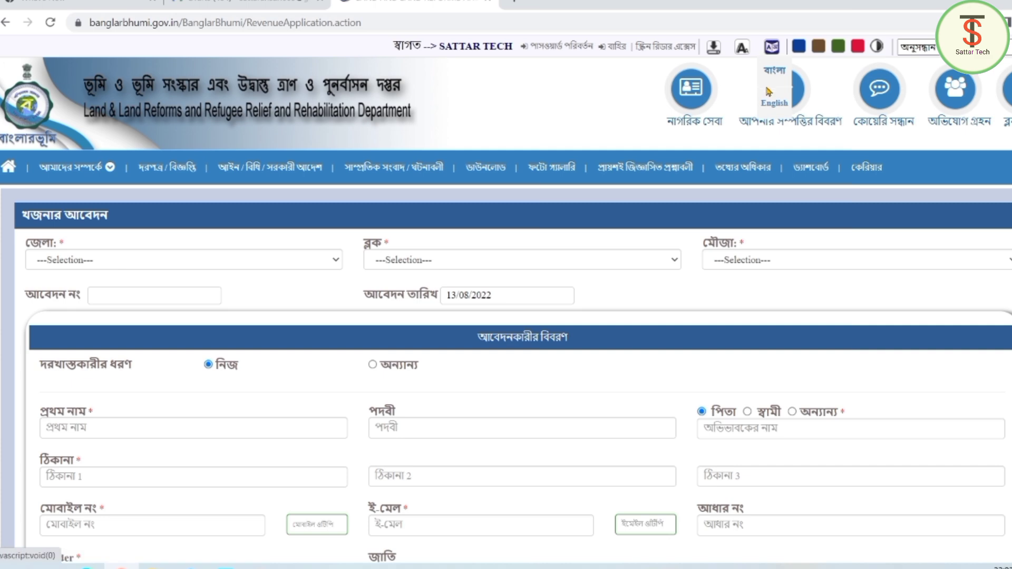
pyautogui.click(774, 103)
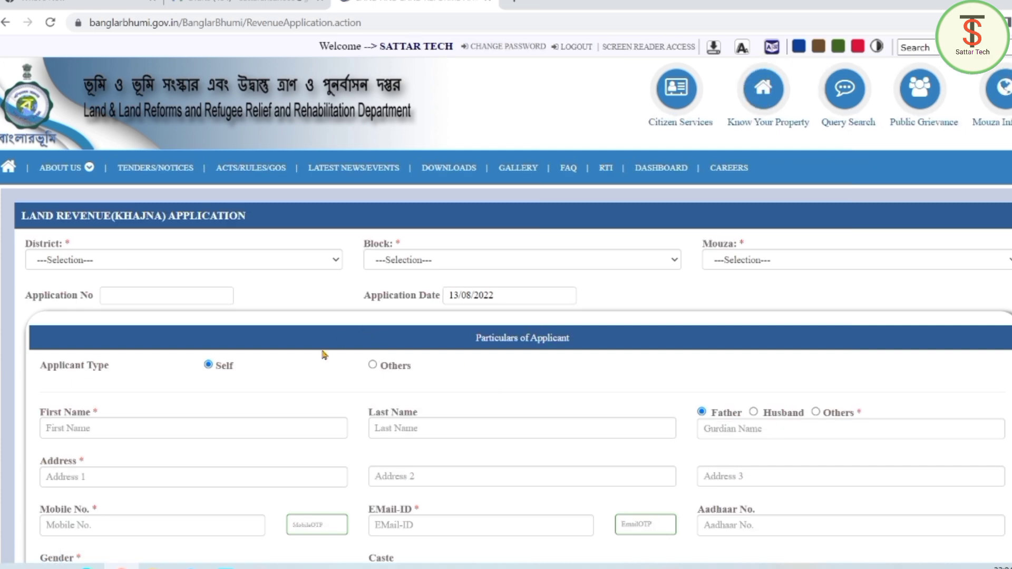
# Step: Choose the district, block and mouza where the land is located
pyautogui.click(275, 258)
pyautogui.click(68, 464)
pyautogui.click(522, 259)
pyautogui.click(448, 316)
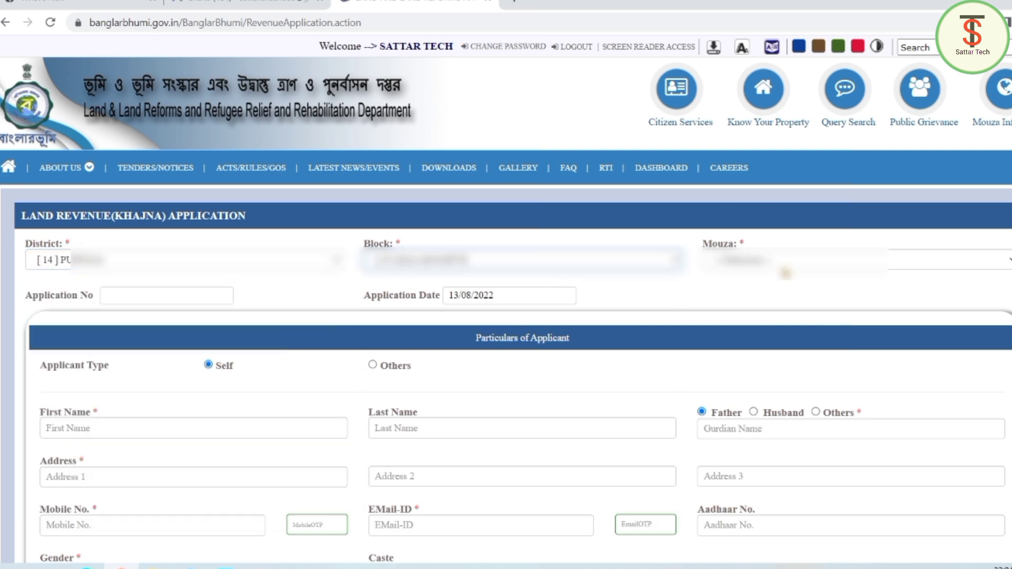
pyautogui.click(898, 259)
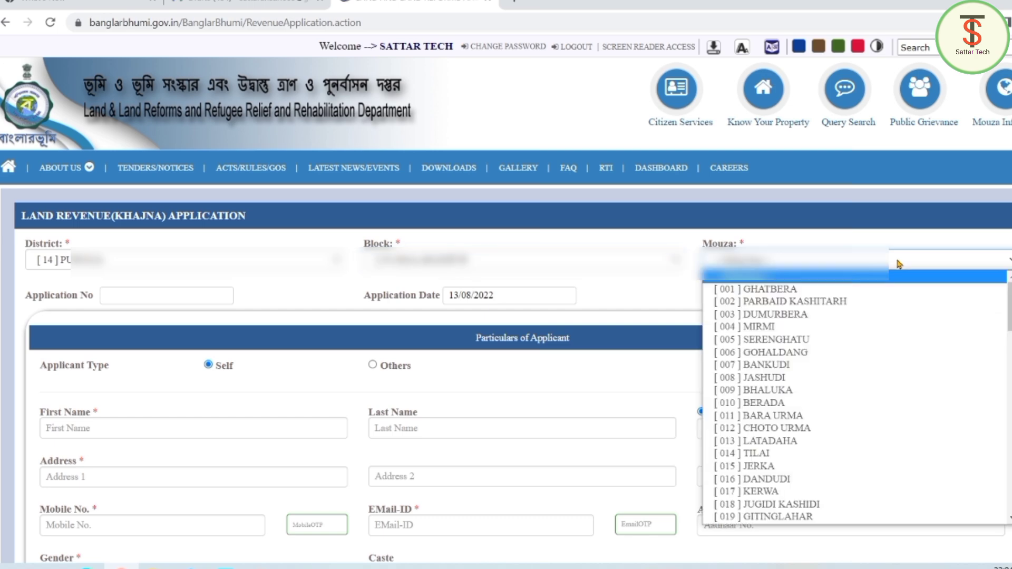
pyautogui.click(807, 433)
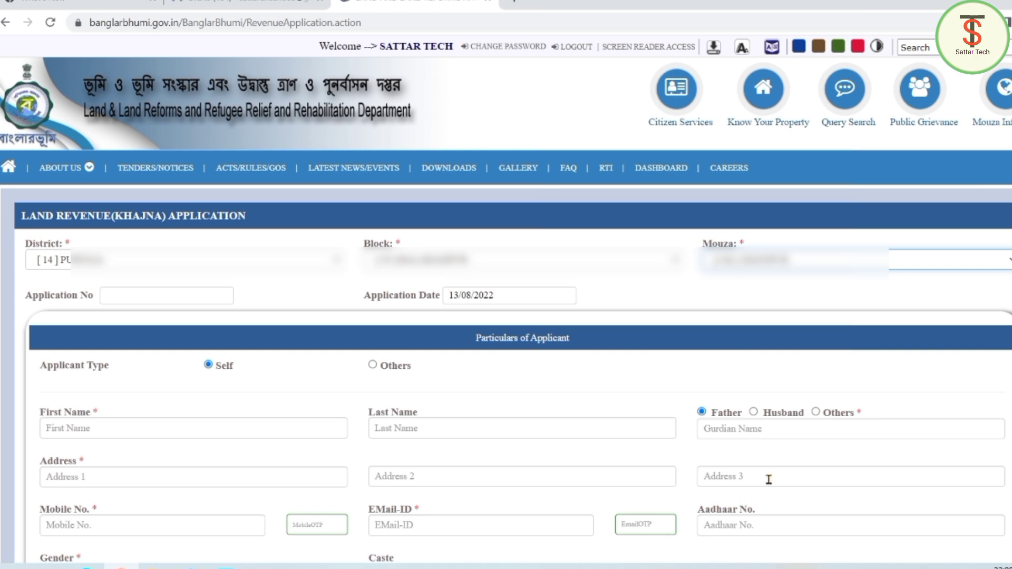
# Step: Complete the applicant's particulars, setting the gender to Male and the caste to GENERAL
pyautogui.scroll(-5, 253, 527)
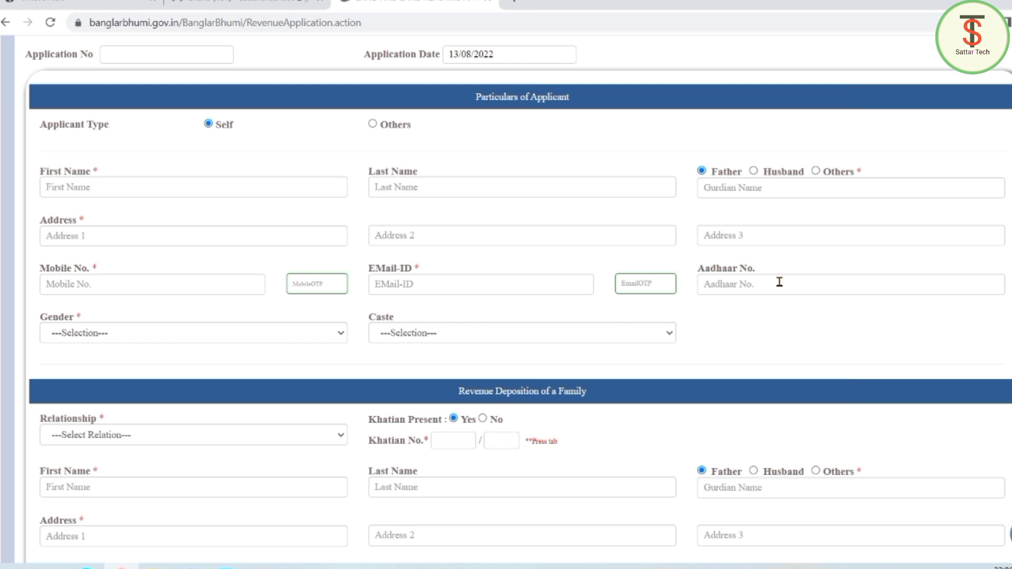
pyautogui.click(235, 334)
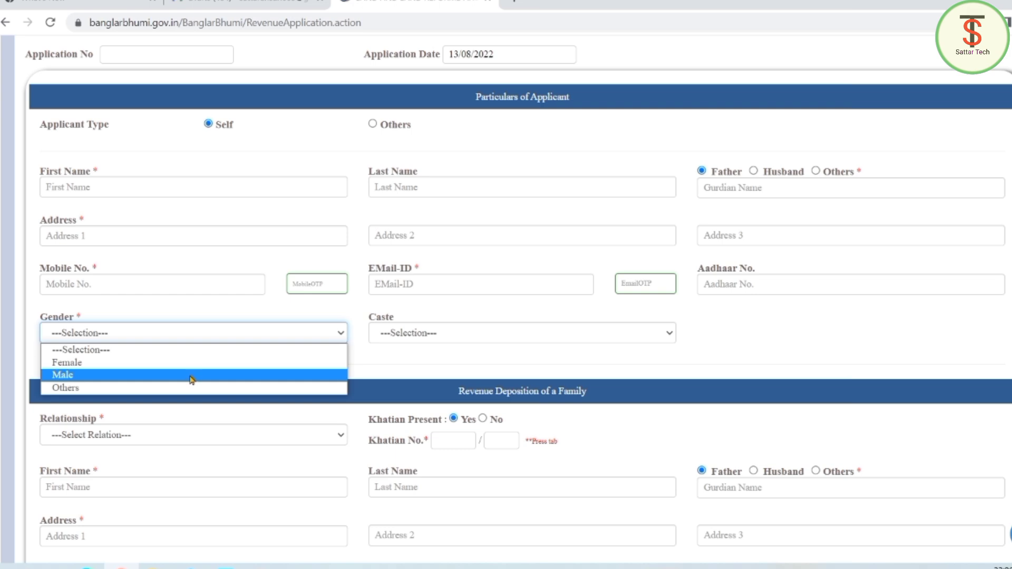
pyautogui.click(174, 355)
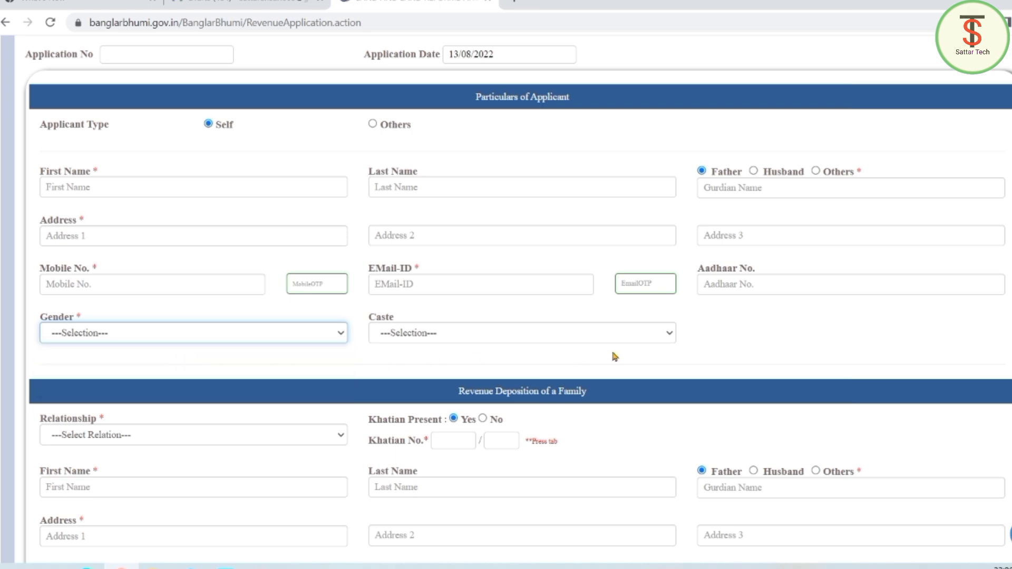
pyautogui.click(644, 332)
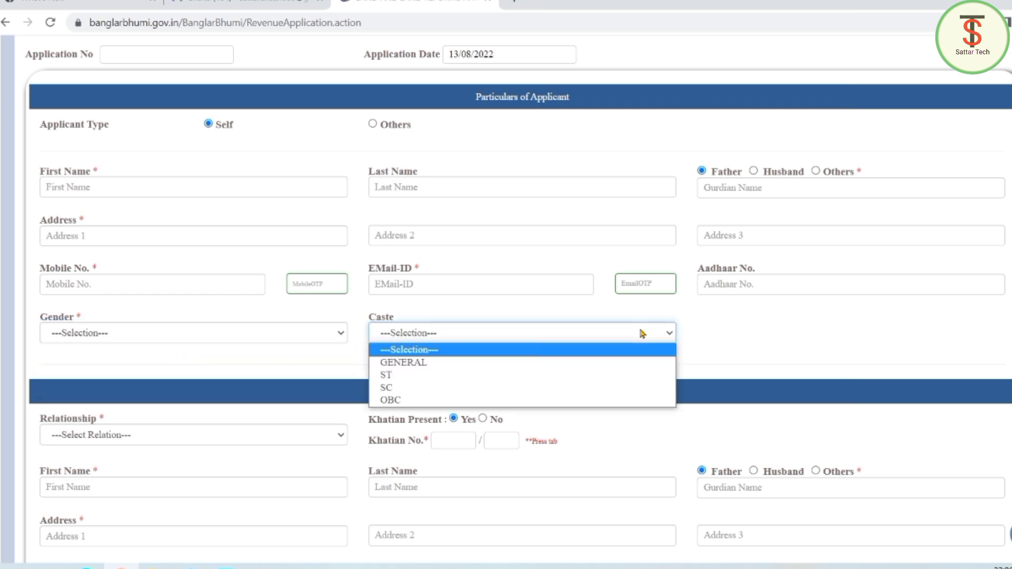
pyautogui.click(479, 363)
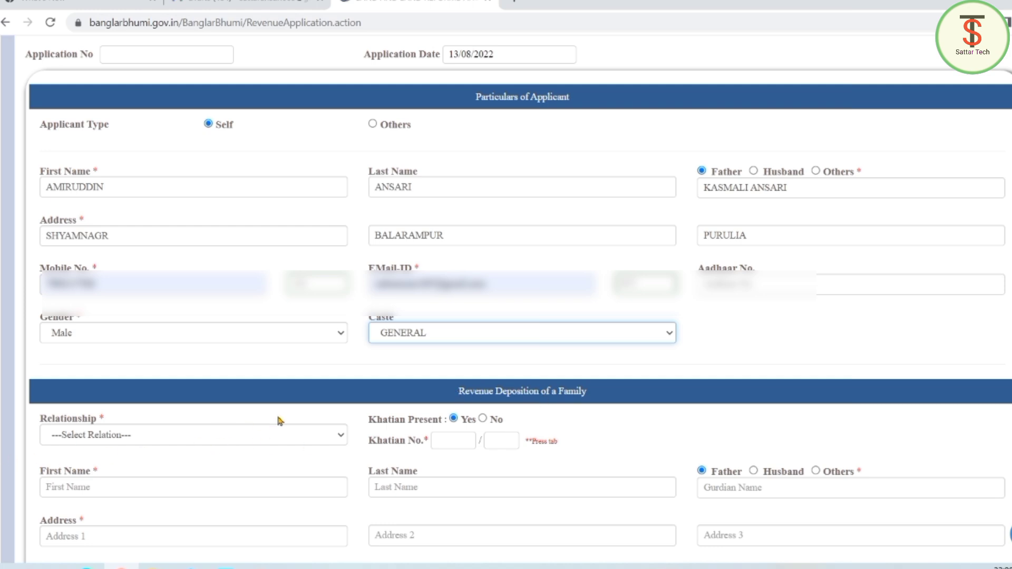
# Step: Set the relationship for the family's revenue deposition to [01]Self
pyautogui.click(242, 441)
pyautogui.click(264, 269)
pyautogui.scroll(-3, 264, 269)
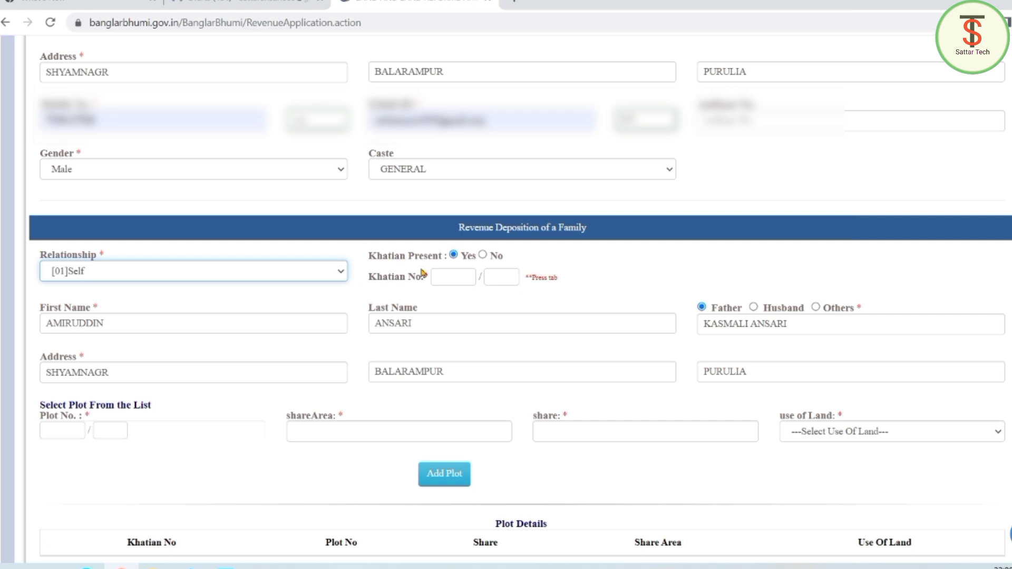
# Step: Enter khatian number 33 from the scanned land record and confirm it as the actual khatian
pyautogui.click(456, 281)
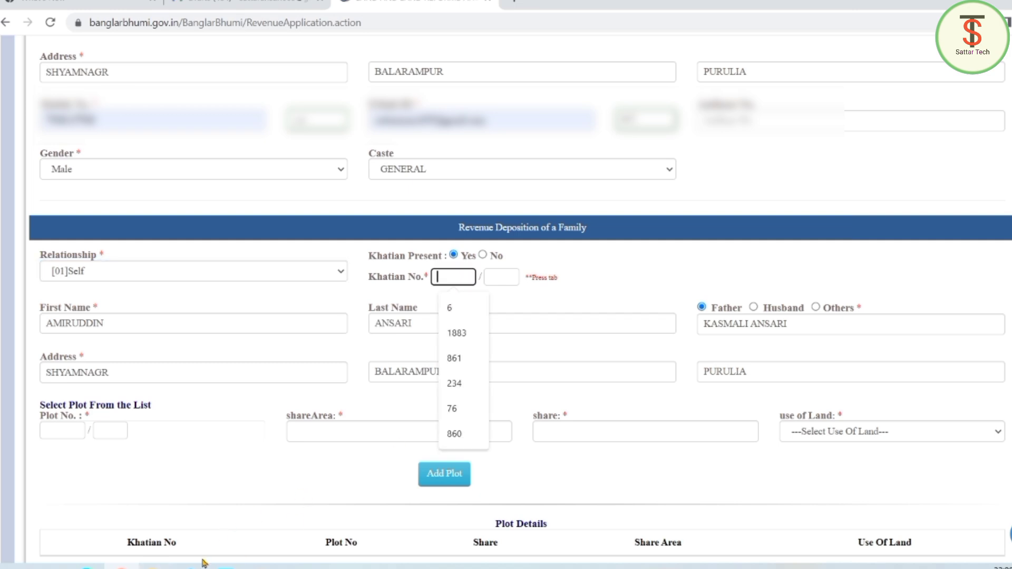
pyautogui.hotkey('alt', 'Tab')
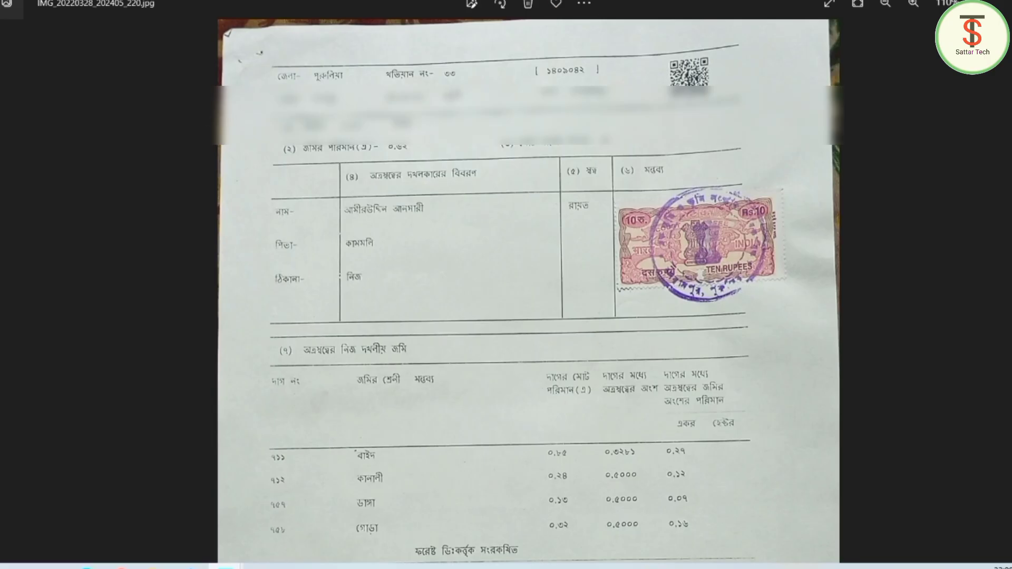
pyautogui.hotkey('alt', 'Tab')
pyautogui.write('33')
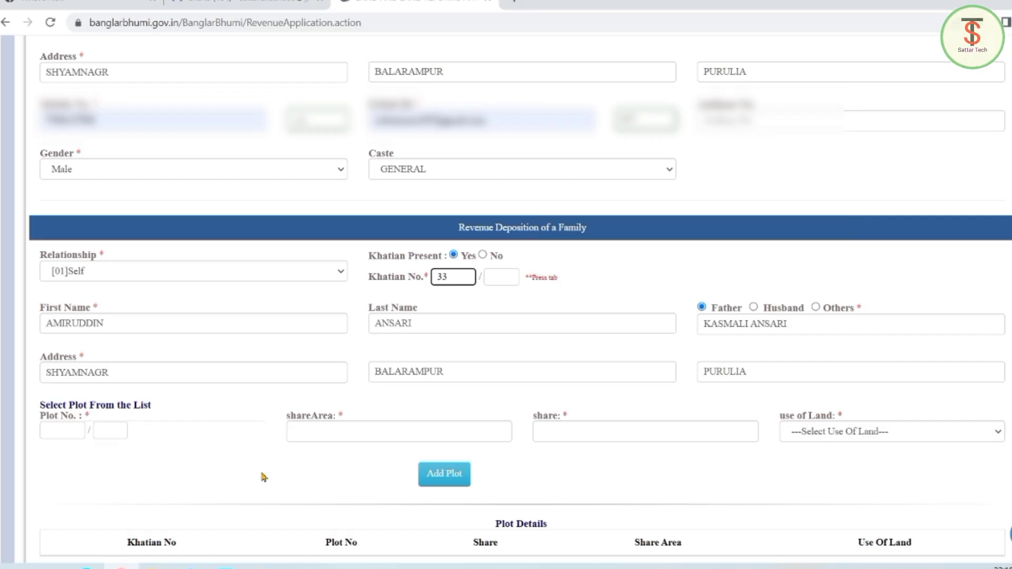
pyautogui.click(501, 276)
pyautogui.press('Tab')
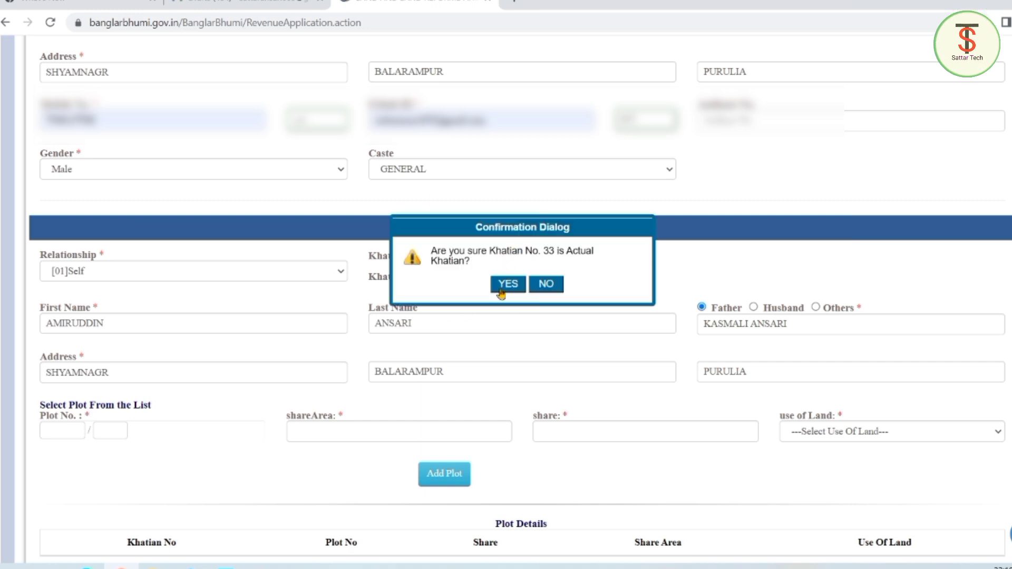
pyautogui.click(509, 284)
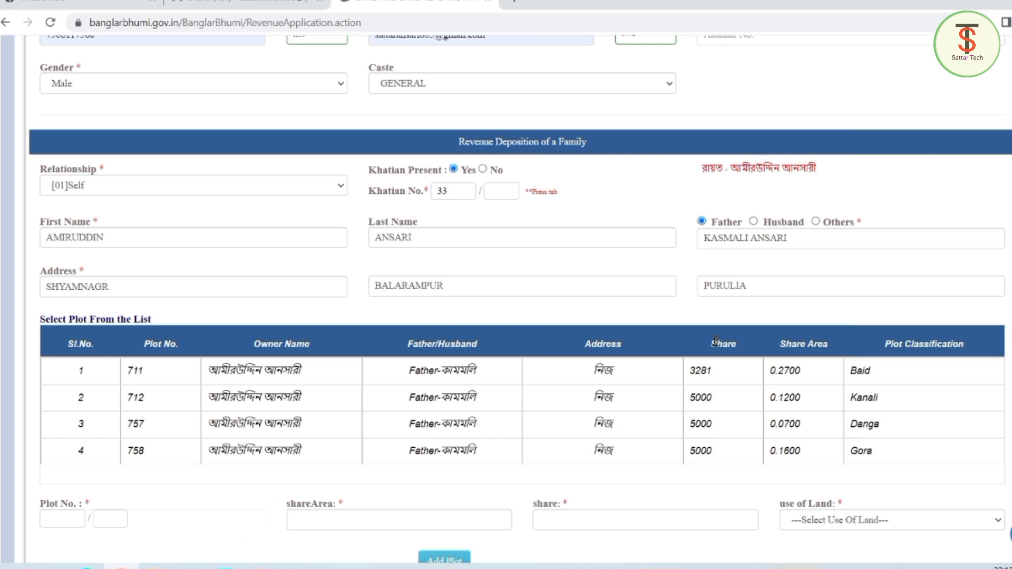
# Step: Add plot 711 from the khatian's plot list to the plot details with the land use [R01]Krishi
pyautogui.scroll(-2, 505, 359)
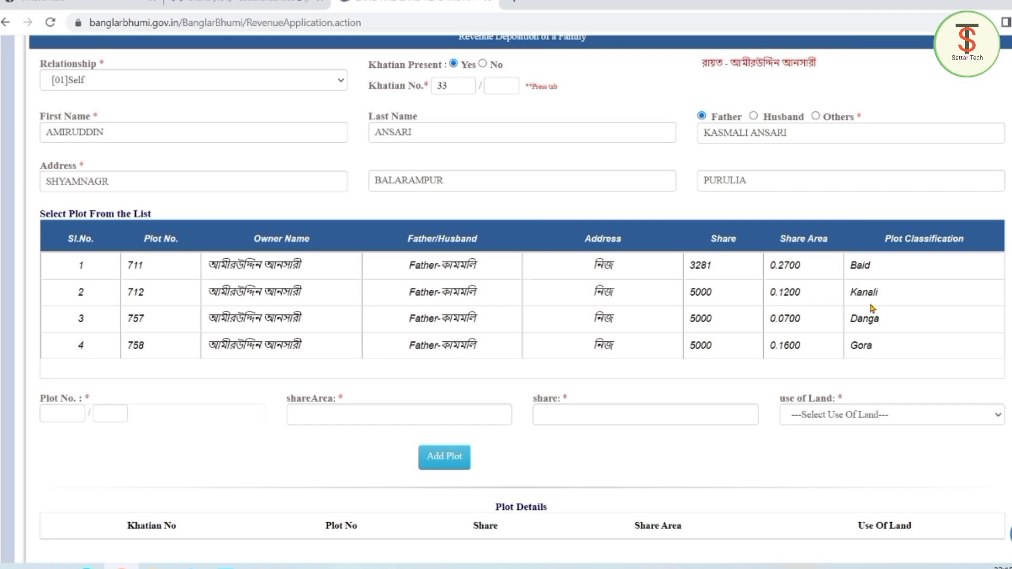
pyautogui.hotkey('alt', 'Tab')
pyautogui.click(886, 268)
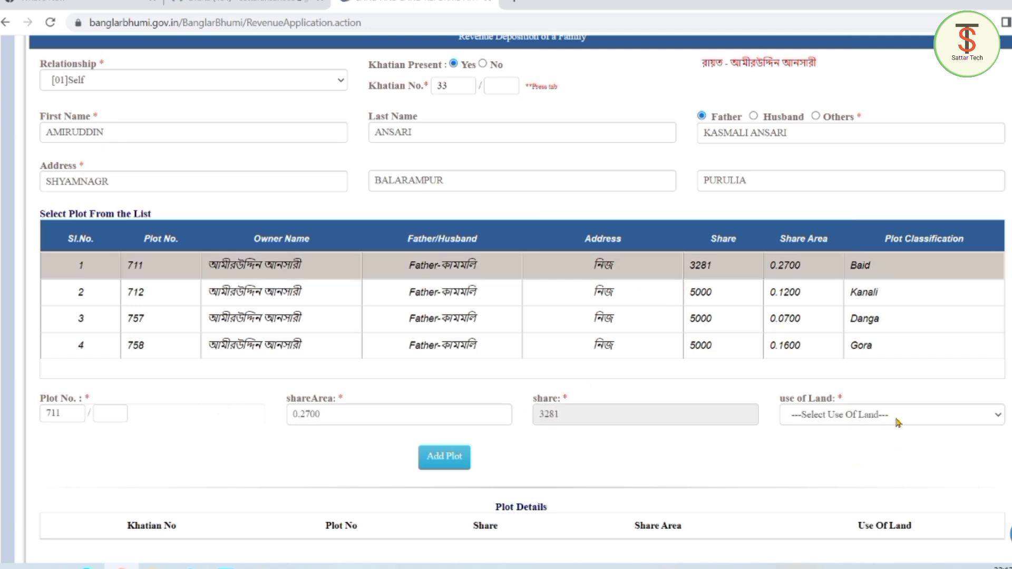
pyautogui.click(927, 415)
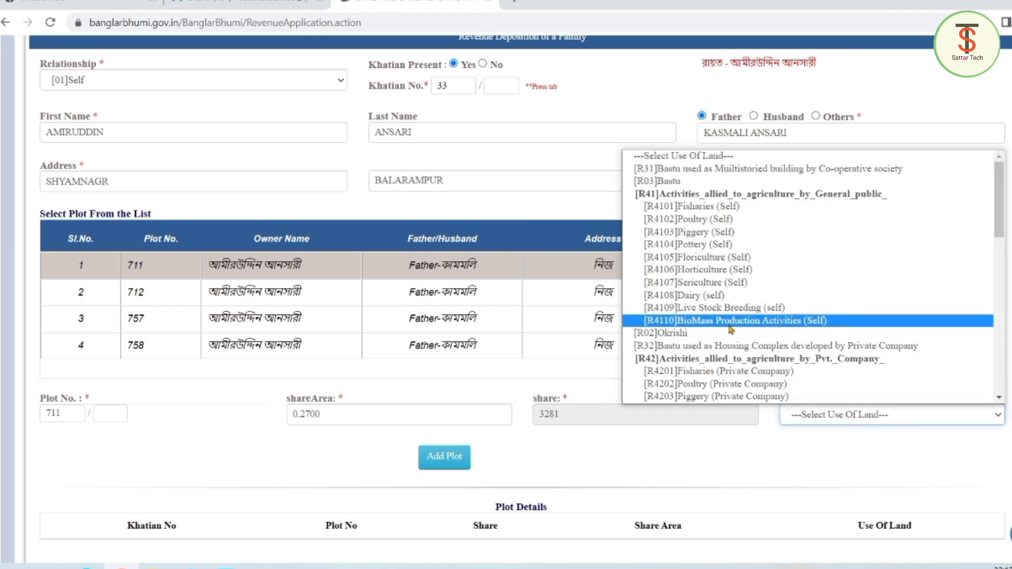
pyautogui.scroll(-10, 731, 329)
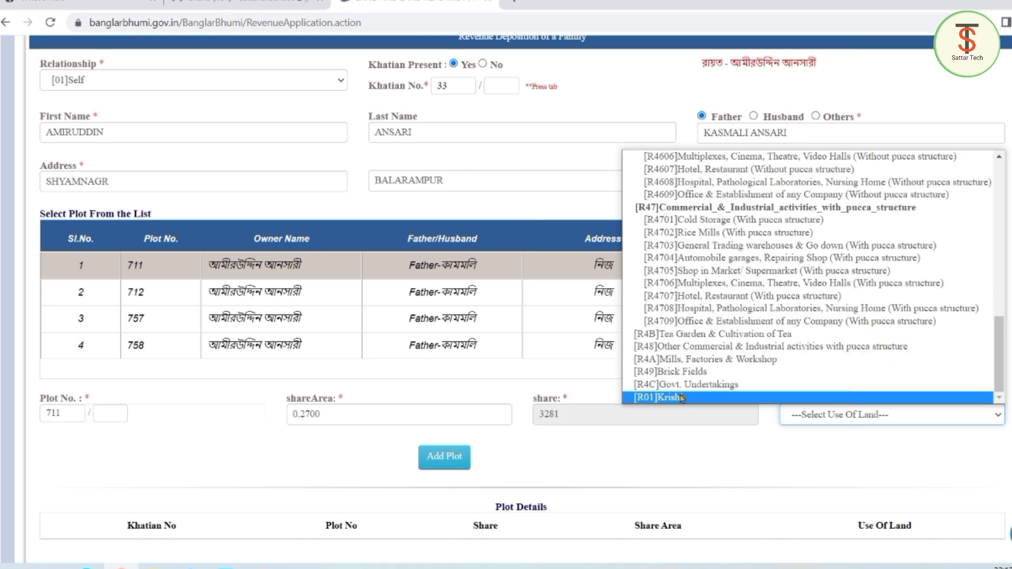
pyautogui.click(682, 397)
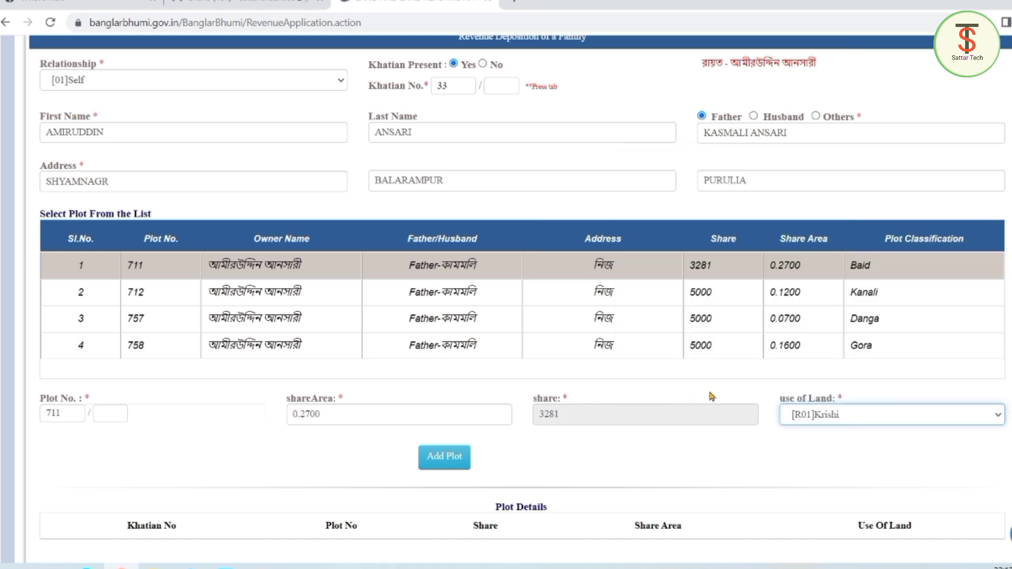
pyautogui.click(447, 457)
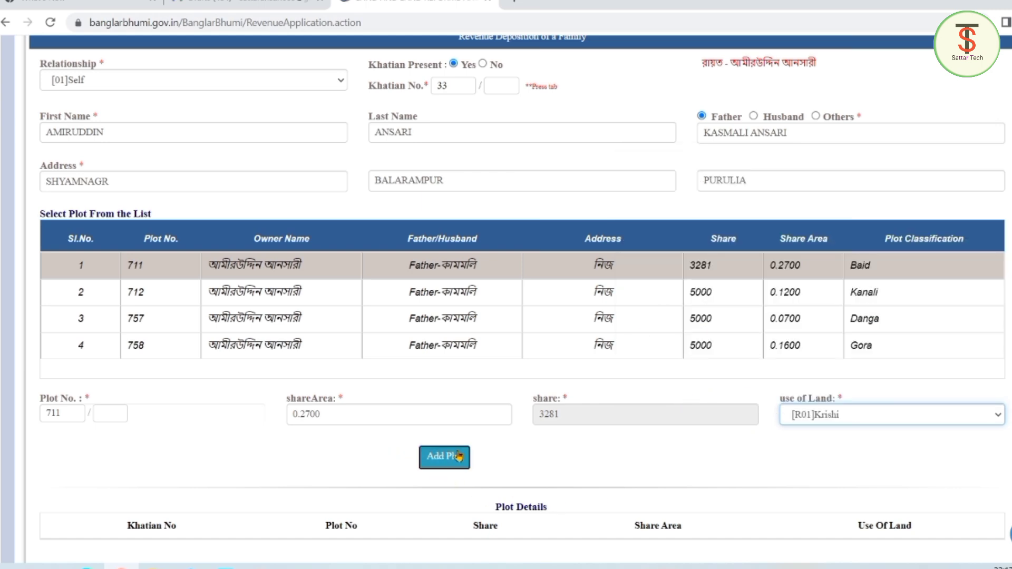
pyautogui.scroll(-1, 500, 438)
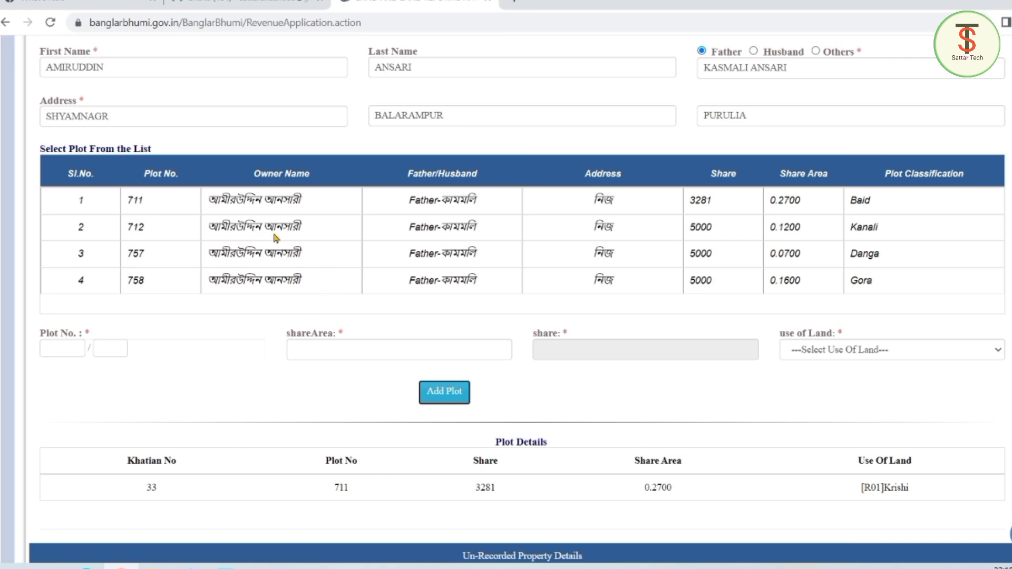
# Step: Select plot 712 from the khatian's plot list and set its share area to 0.0500
pyautogui.scroll(-2, 126, 303)
pyautogui.scroll(3, 644, 369)
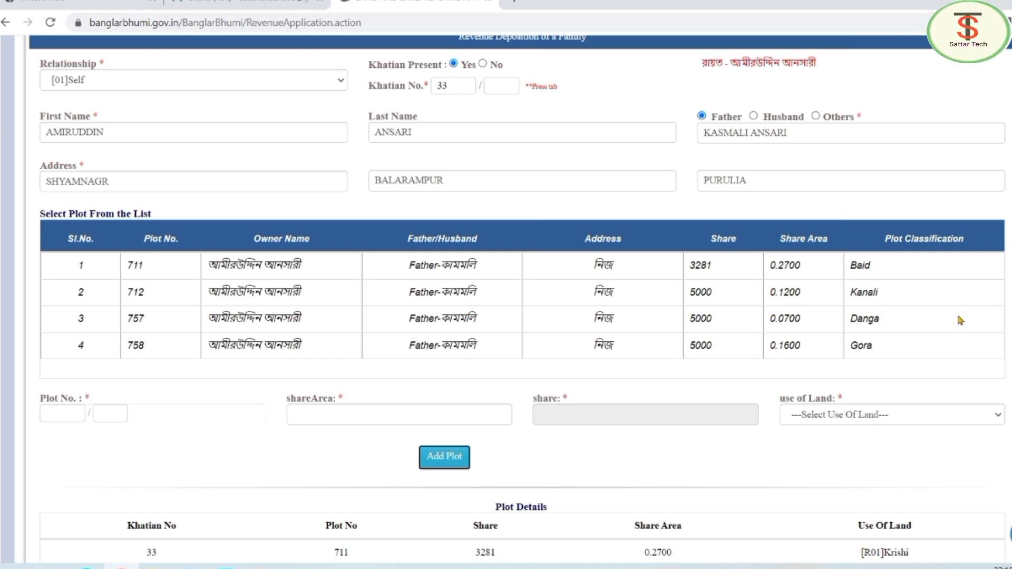
pyautogui.click(891, 297)
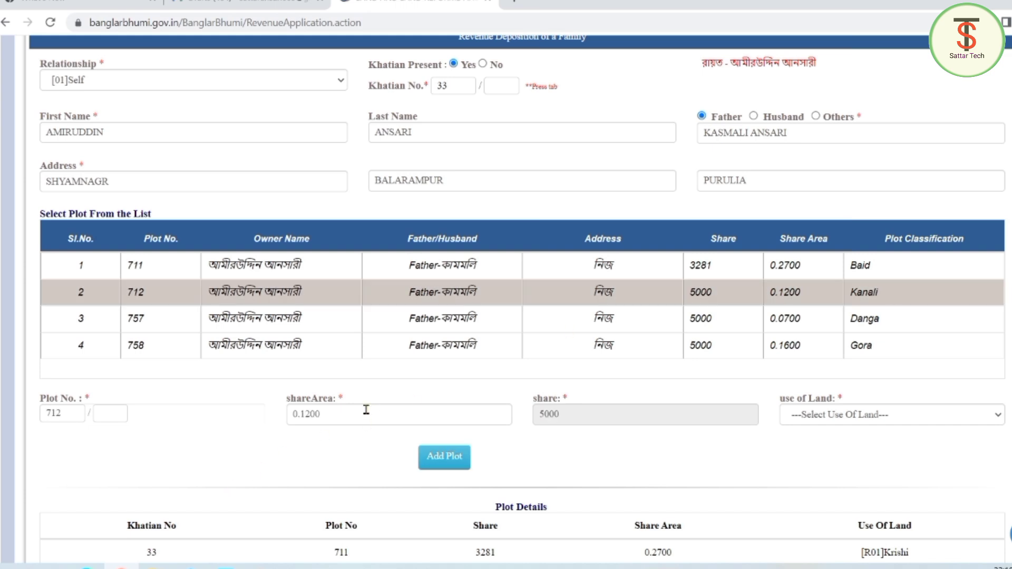
pyautogui.click(320, 416)
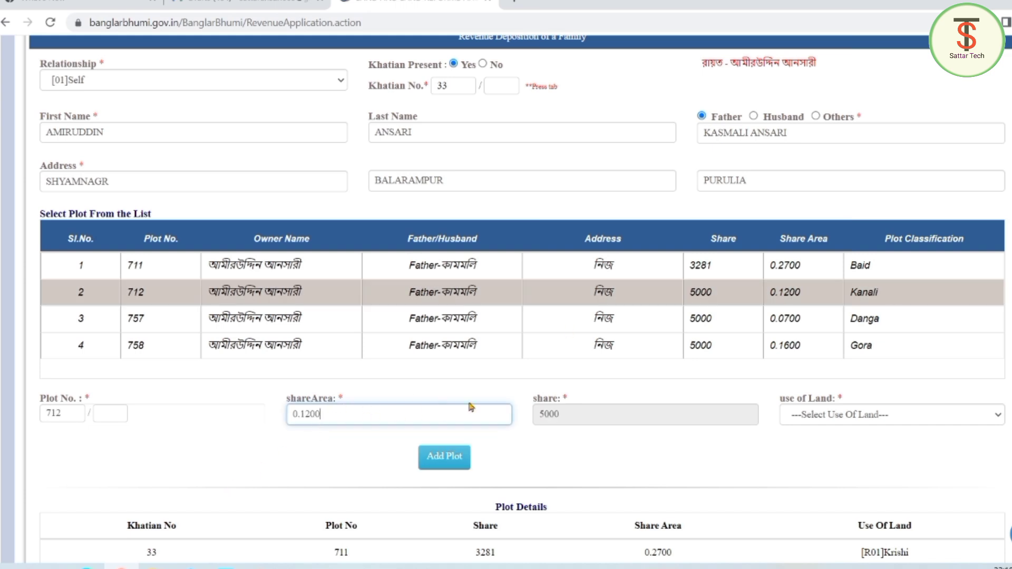
pyautogui.press('BackSpace')
pyautogui.press('BackSpace')
pyautogui.press('BackSpace')
pyautogui.press('BackSpace')
pyautogui.press('BackSpace')
pyautogui.press('BackSpace')
pyautogui.write('0.0500')
pyautogui.click(641, 434)
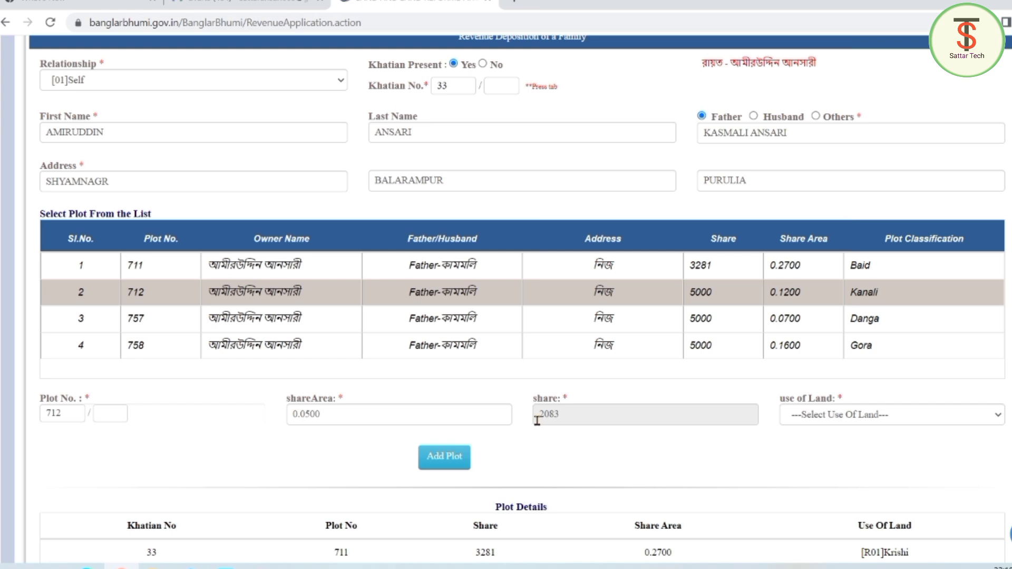
# Step: Add the 0.0500 portion of plot 712 to the plot details with the land use [R03]Bastu
pyautogui.click(928, 414)
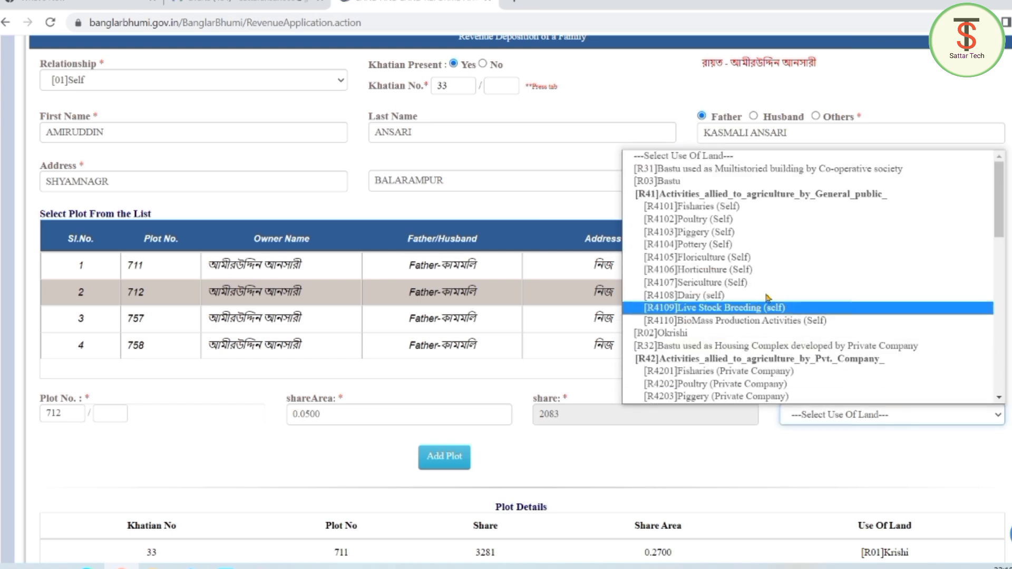
pyautogui.click(708, 182)
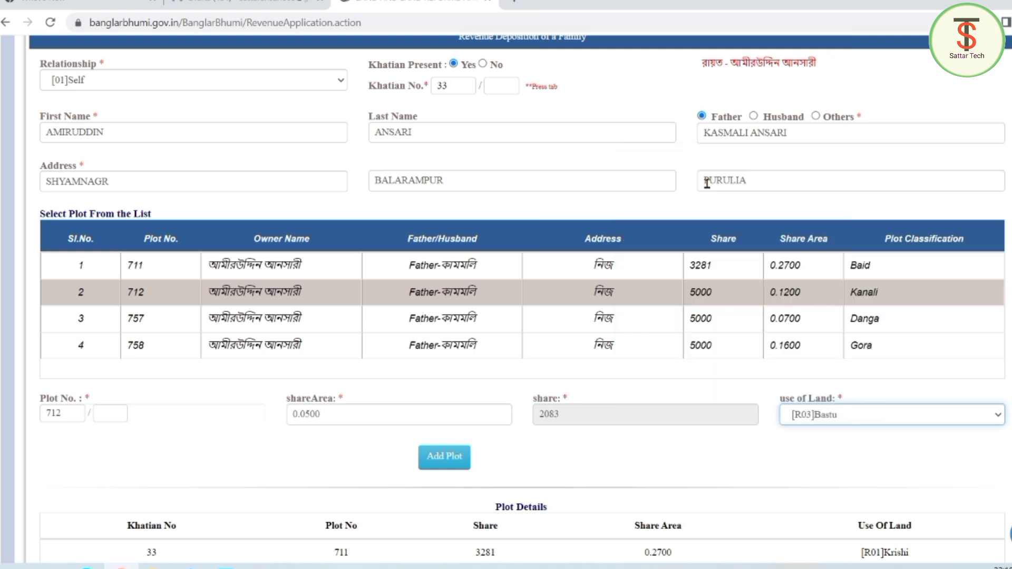
pyautogui.click(448, 456)
pyautogui.scroll(-3, 587, 462)
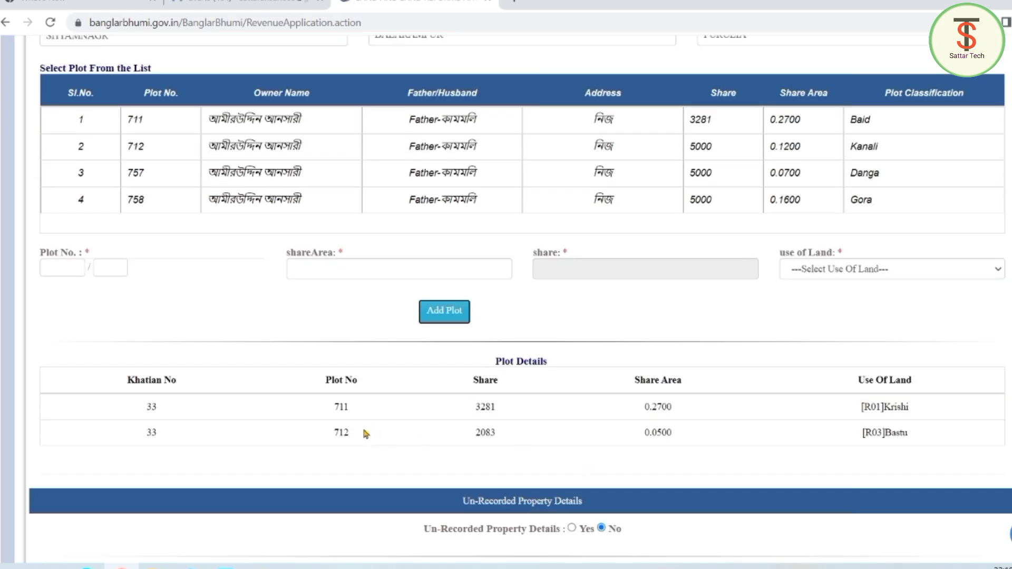
# Step: Select plot 712 from the plot list again and set the share area of its second portion to 0.0700
pyautogui.scroll(-1, 683, 443)
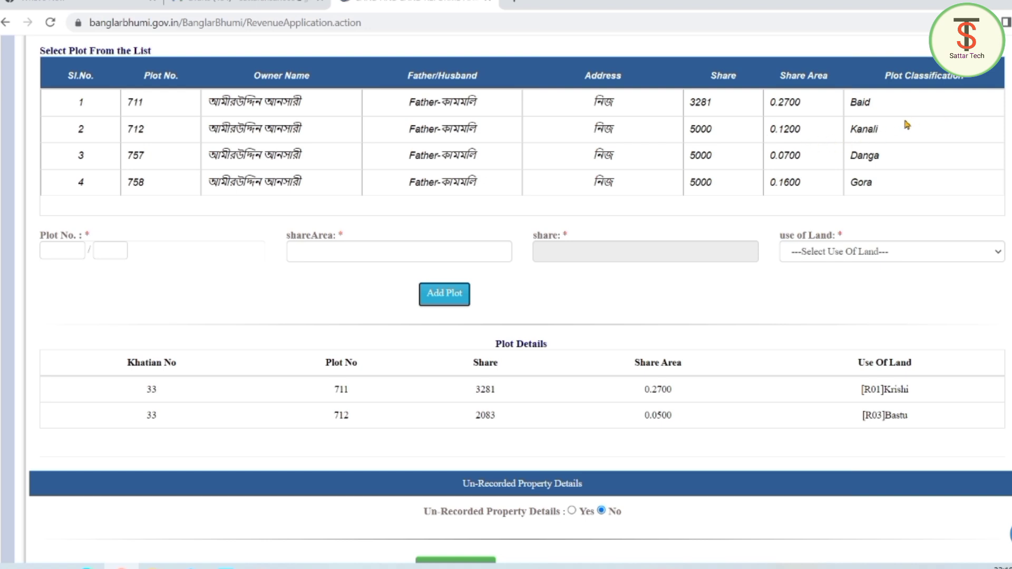
pyautogui.click(881, 131)
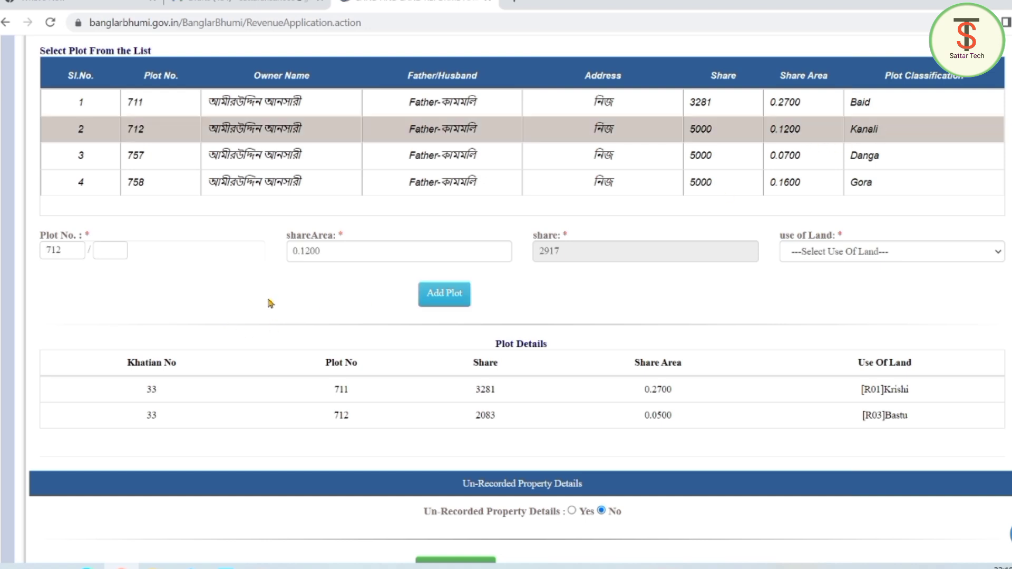
pyautogui.click(362, 253)
pyautogui.hotkey('ctrl', 'a')
pyautogui.press('BackSpace')
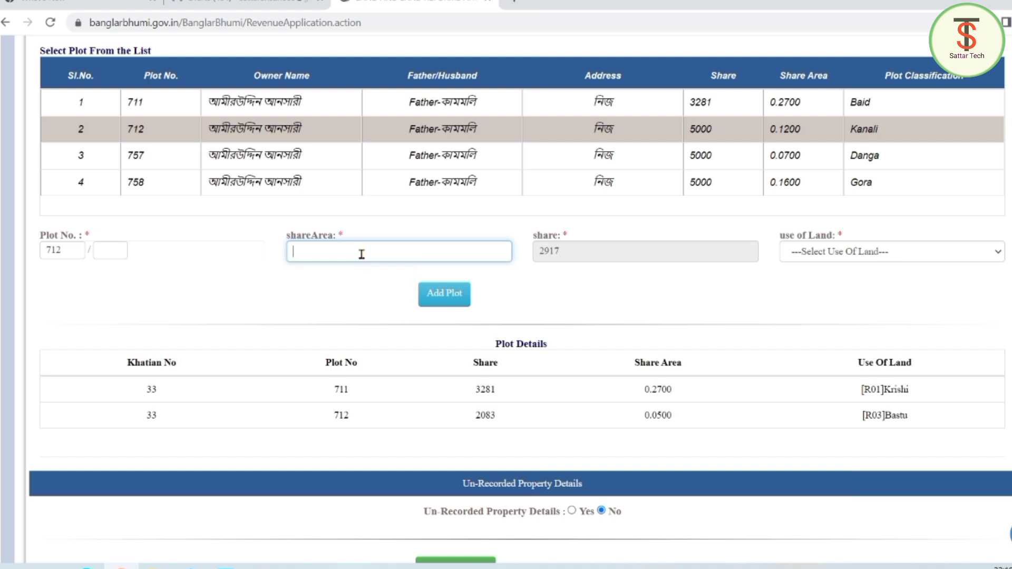
pyautogui.write('0.')
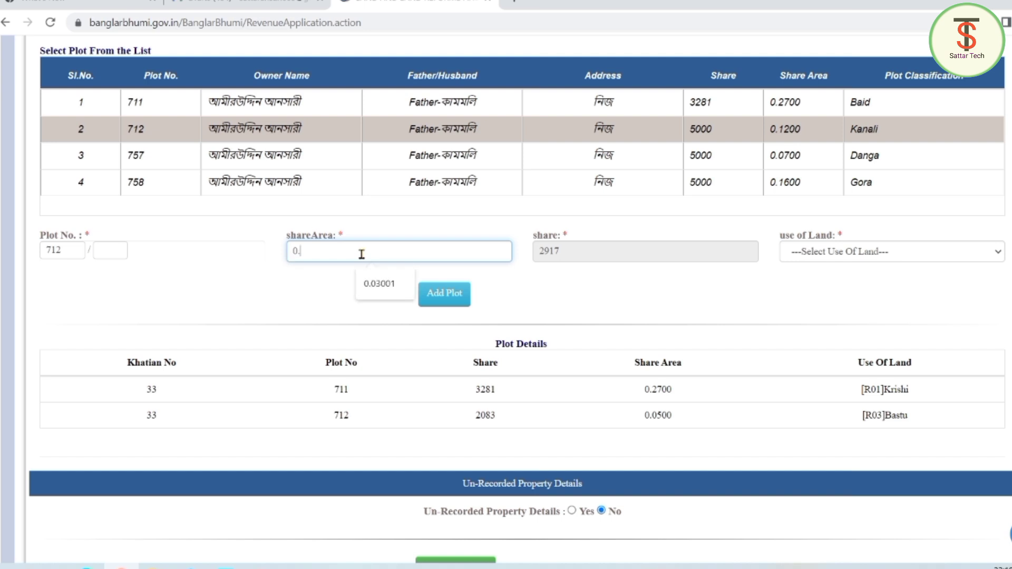
pyautogui.write('0700')
pyautogui.click(453, 265)
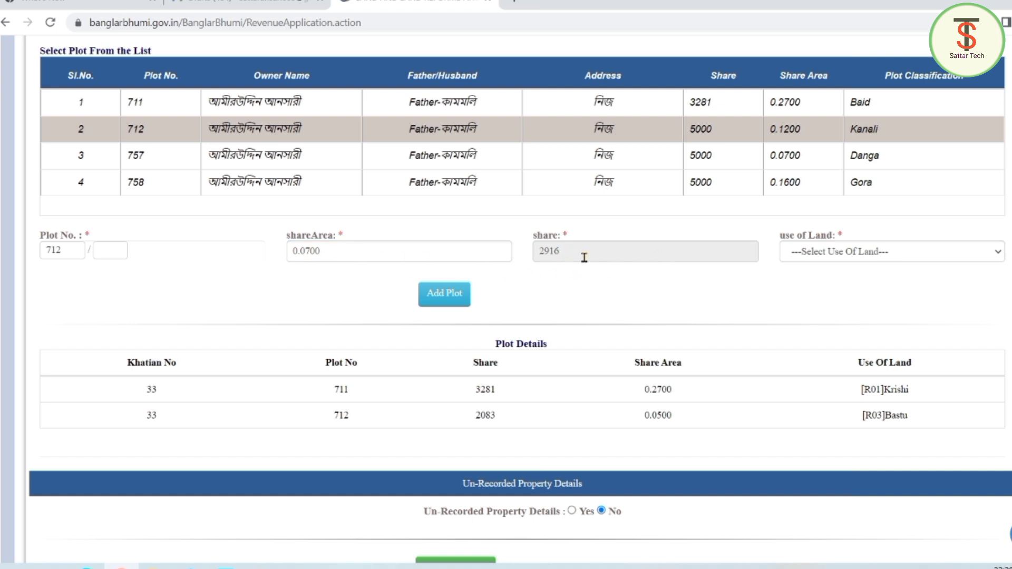
# Step: Add the 0.0700 portion of plot 712 to the plot details with the land use [R01]Krishi
pyautogui.click(903, 257)
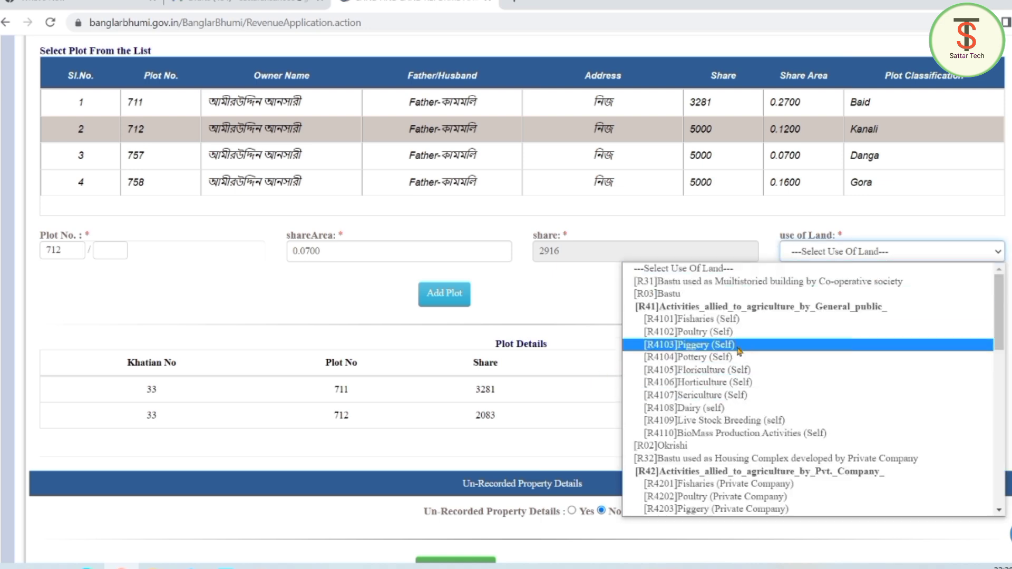
pyautogui.scroll(-15, 721, 512)
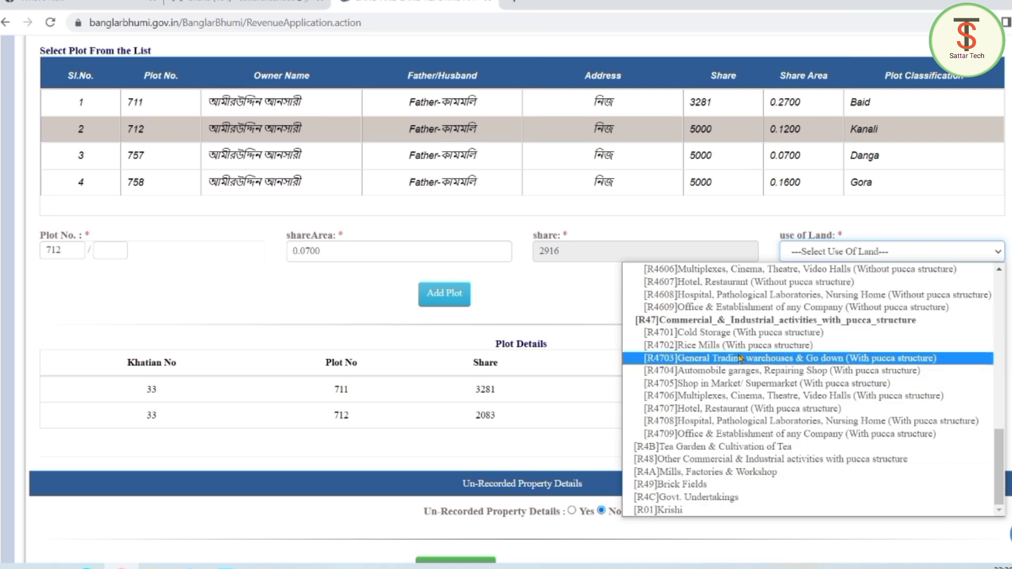
pyautogui.click(668, 510)
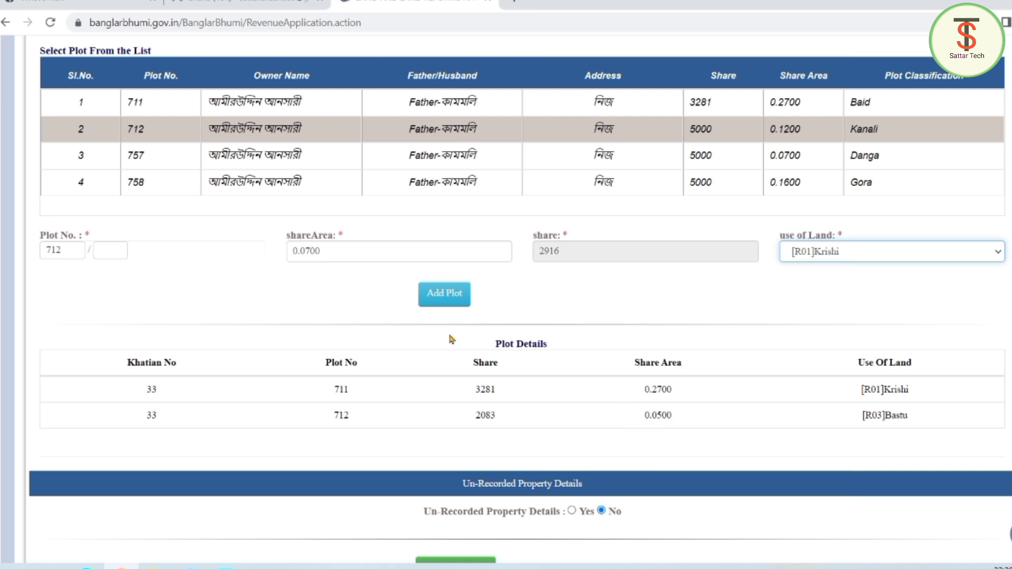
pyautogui.click(455, 294)
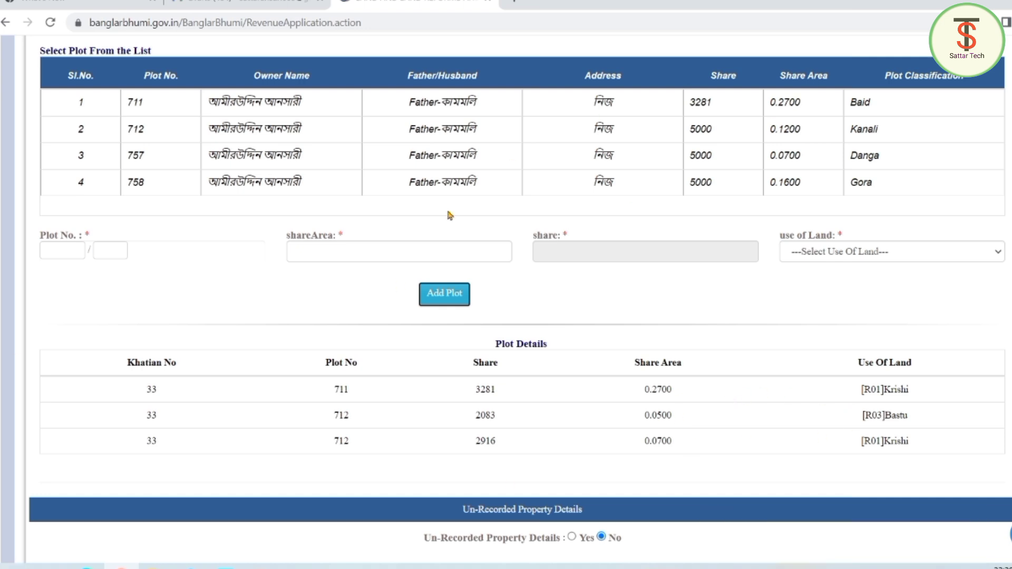
# Step: Add plot 757 with its full share area to the plot details with the land use [R01]Krishi
pyautogui.click(947, 162)
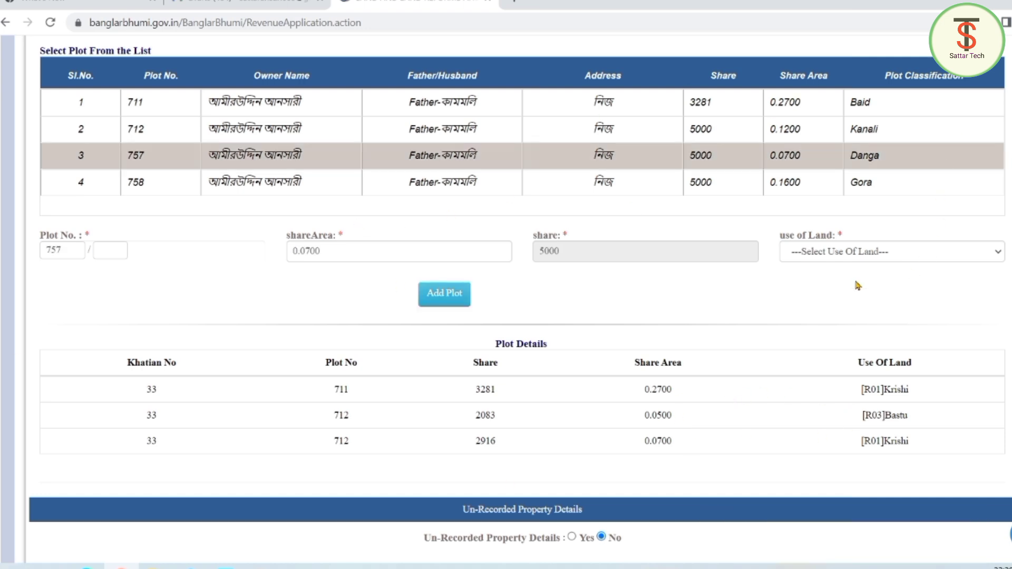
pyautogui.click(905, 246)
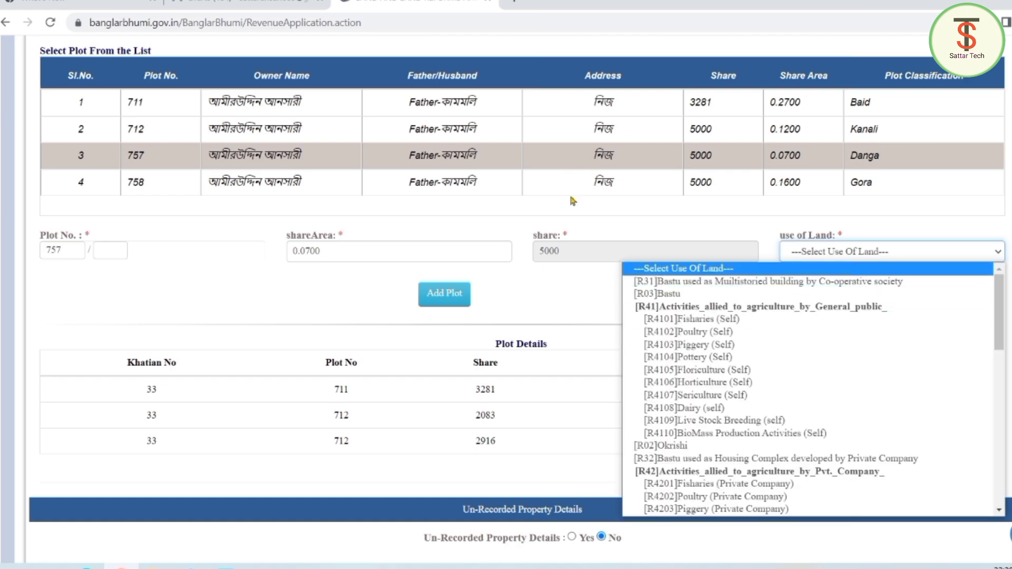
pyautogui.scroll(-20, 688, 495)
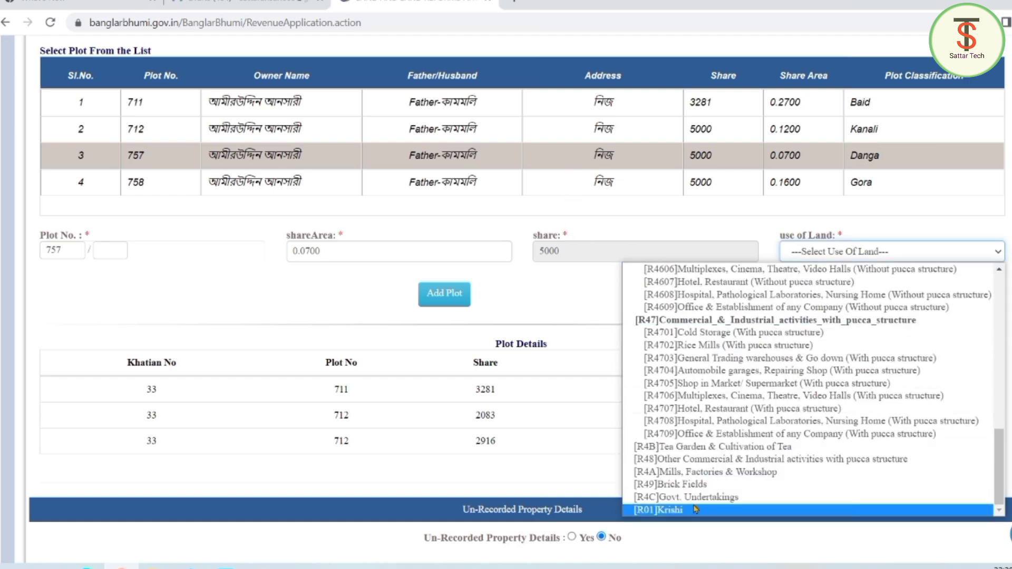
pyautogui.click(687, 511)
pyautogui.click(439, 295)
# Step: Add plot 758 with its full share area to the plot details with the land use [R01]Krishi
pyautogui.click(657, 185)
pyautogui.click(875, 253)
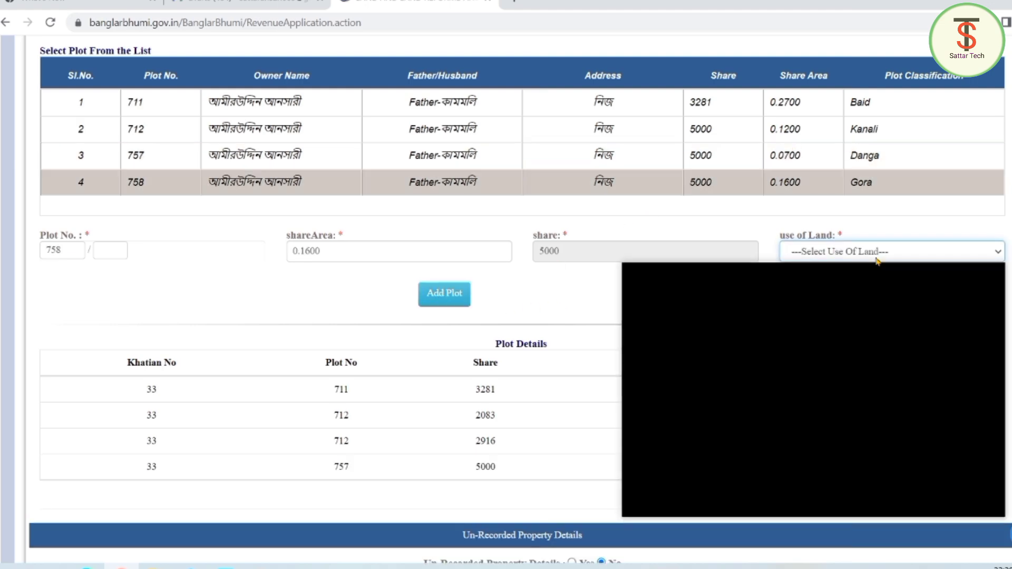
pyautogui.scroll(-20, 775, 471)
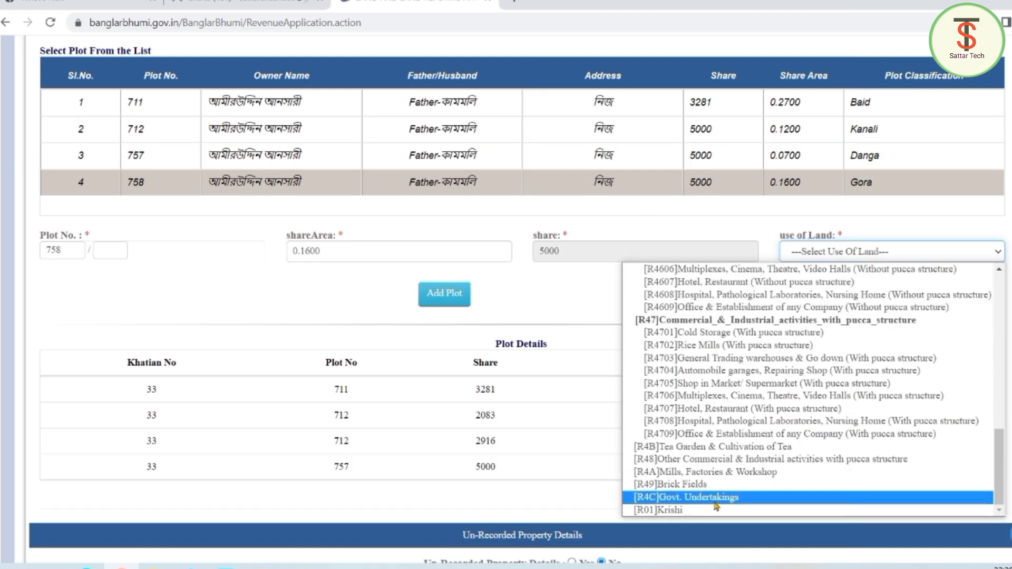
pyautogui.click(685, 510)
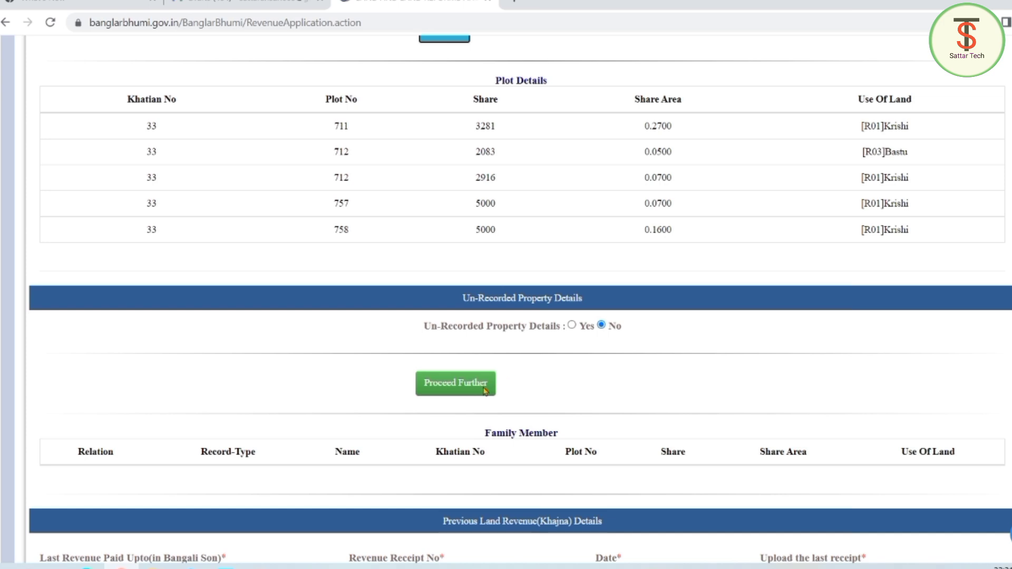
# Step: Proceed further with the listed plots and answer No to whether any family member has land
pyautogui.scroll(-2, 475, 398)
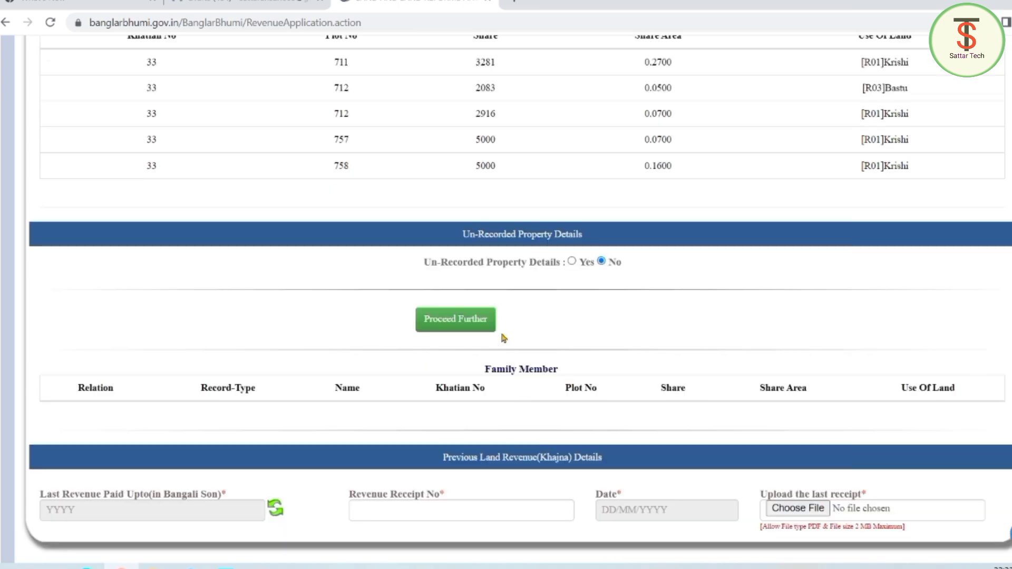
pyautogui.click(470, 315)
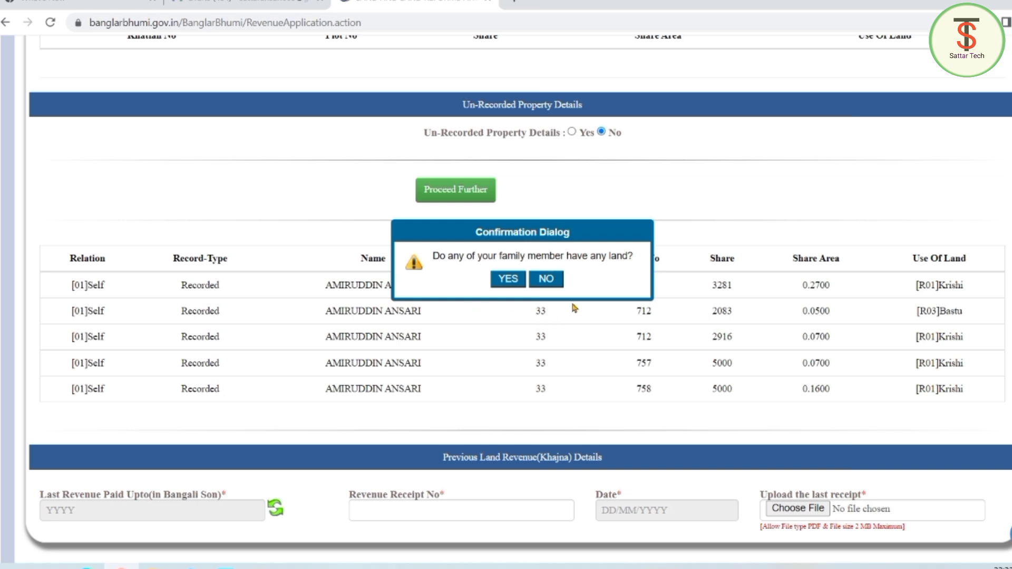
pyautogui.click(545, 285)
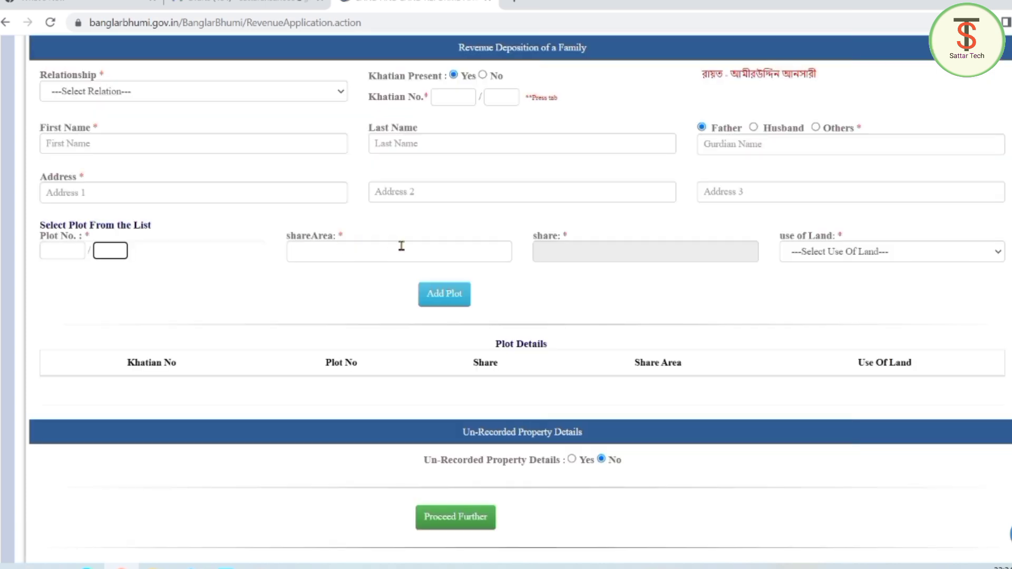
pyautogui.click(401, 247)
pyautogui.click(504, 277)
pyautogui.scroll(-6, 625, 363)
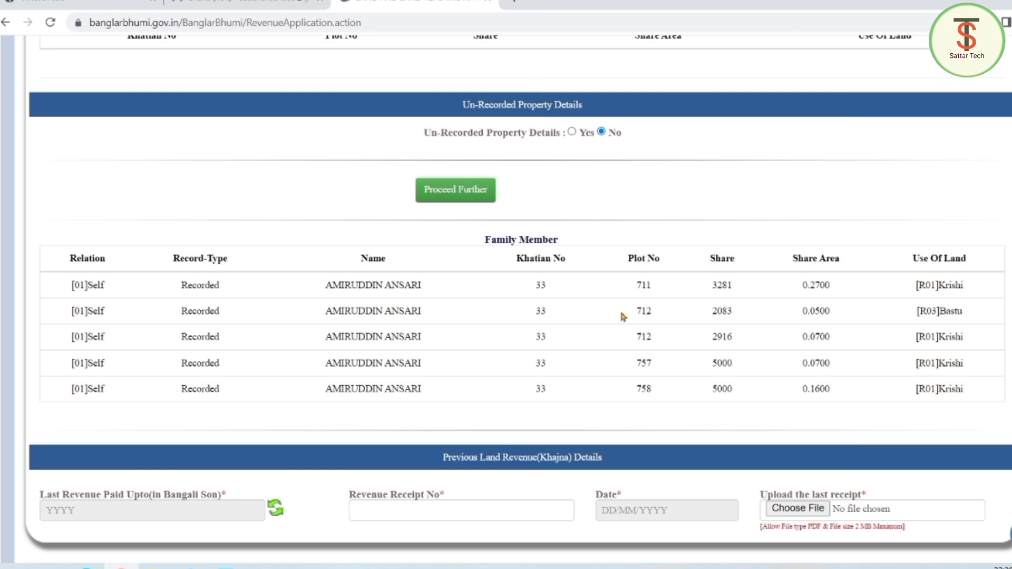
# Step: Consult the land conversion order and set the last revenue paid up to the Bengali year 1428
pyautogui.scroll(-3, 624, 316)
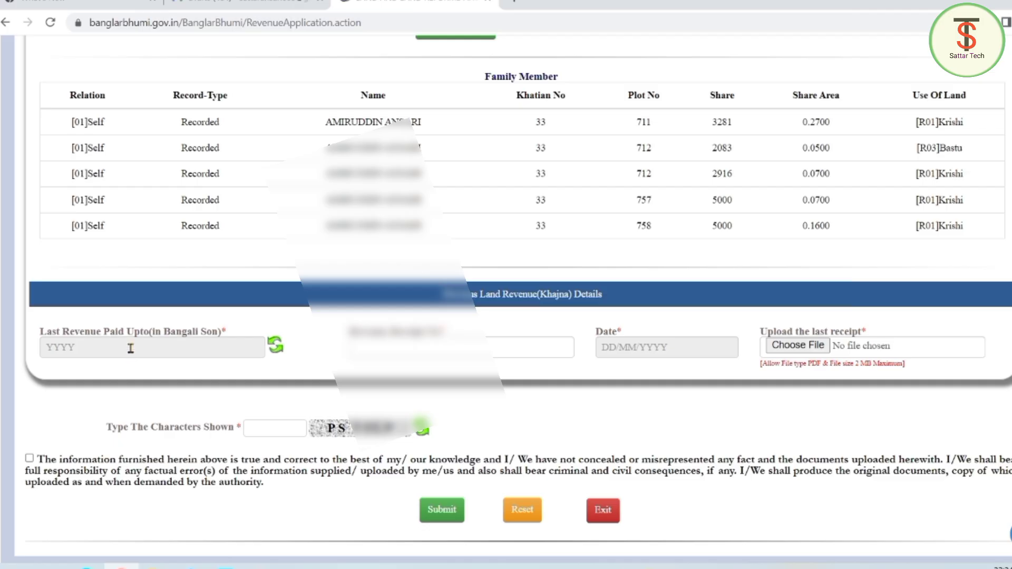
pyautogui.click(130, 349)
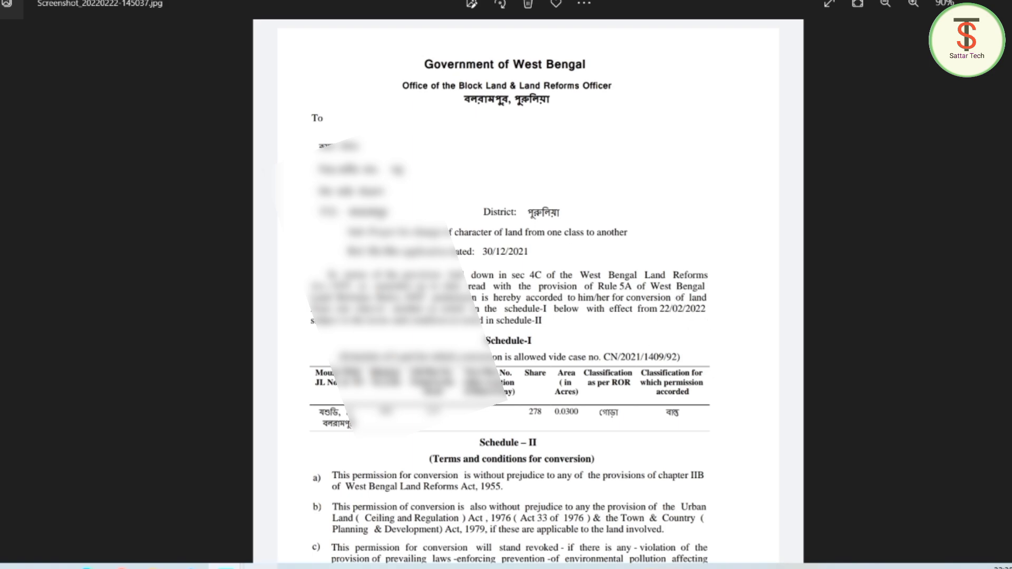
pyautogui.click(122, 566)
pyautogui.hotkey('alt', 'Tab')
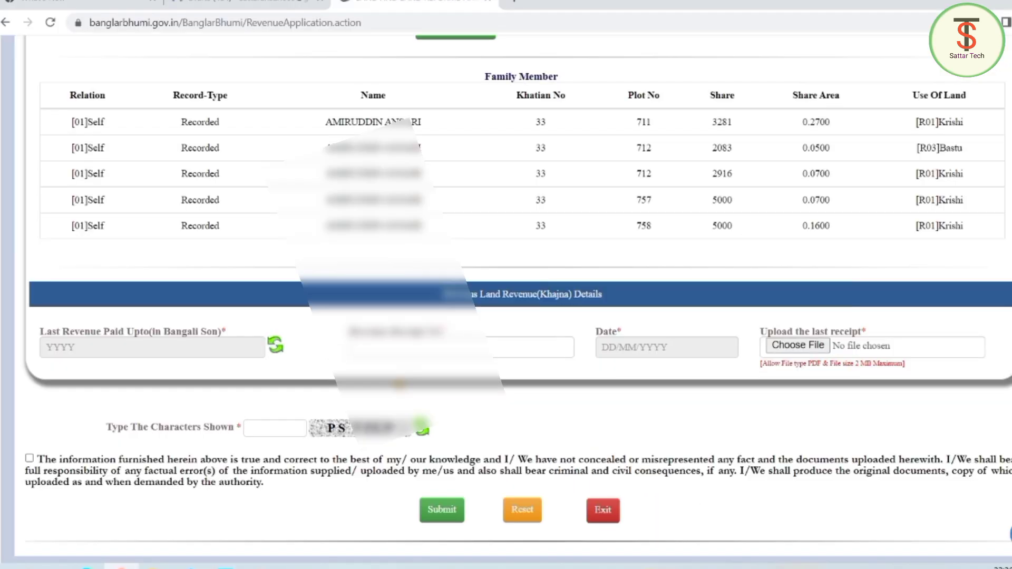
pyautogui.click(141, 350)
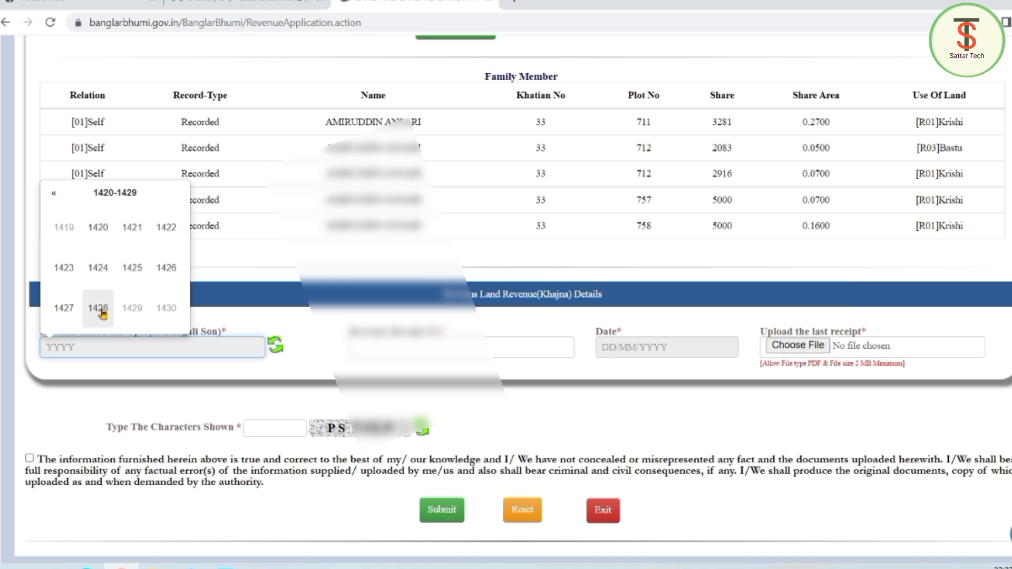
pyautogui.click(104, 311)
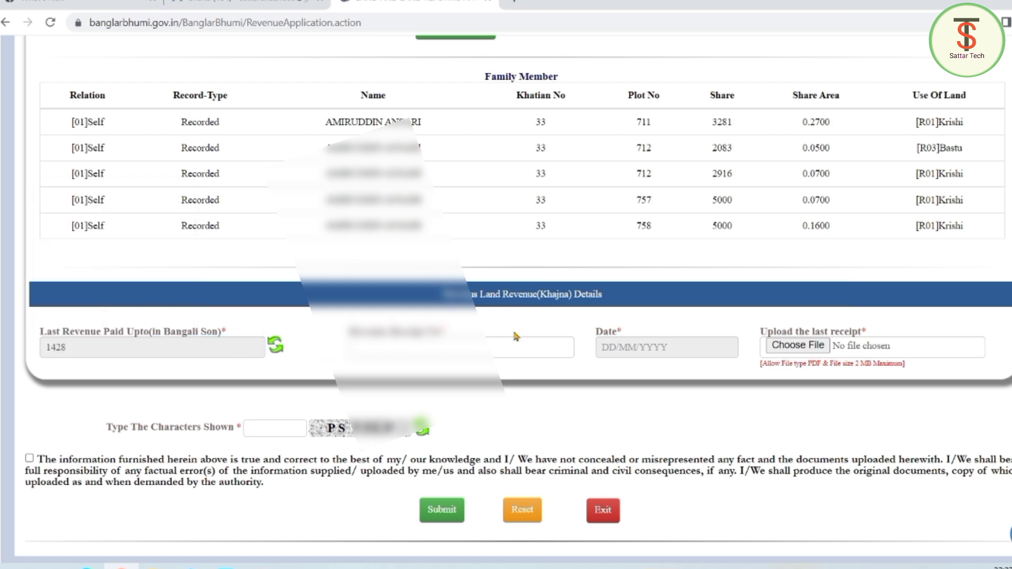
# Step: Open the revenue receipt number for entry and check the case number and effective date in the land conversion order
pyautogui.click(459, 347)
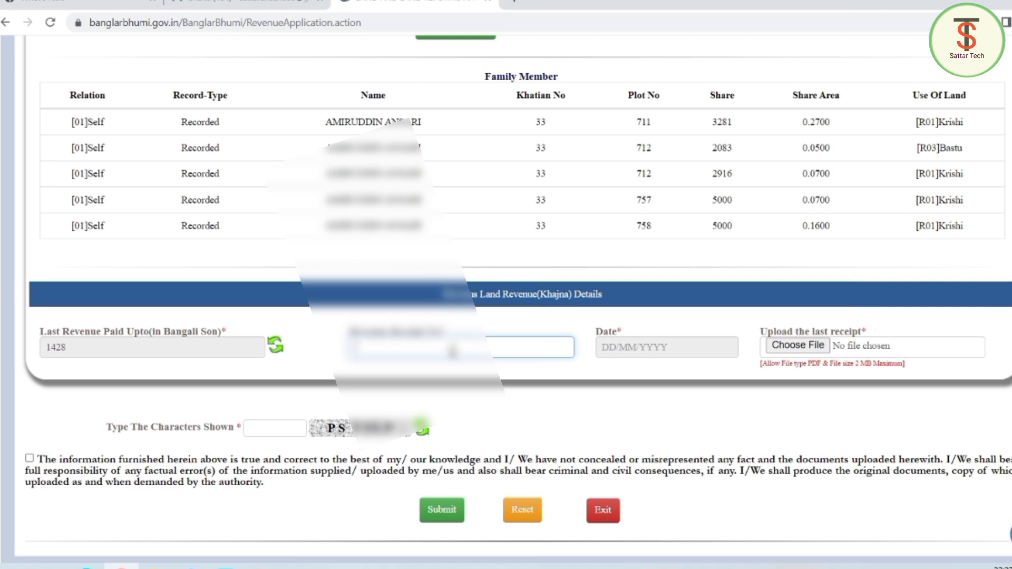
pyautogui.hotkey('alt', 'Tab')
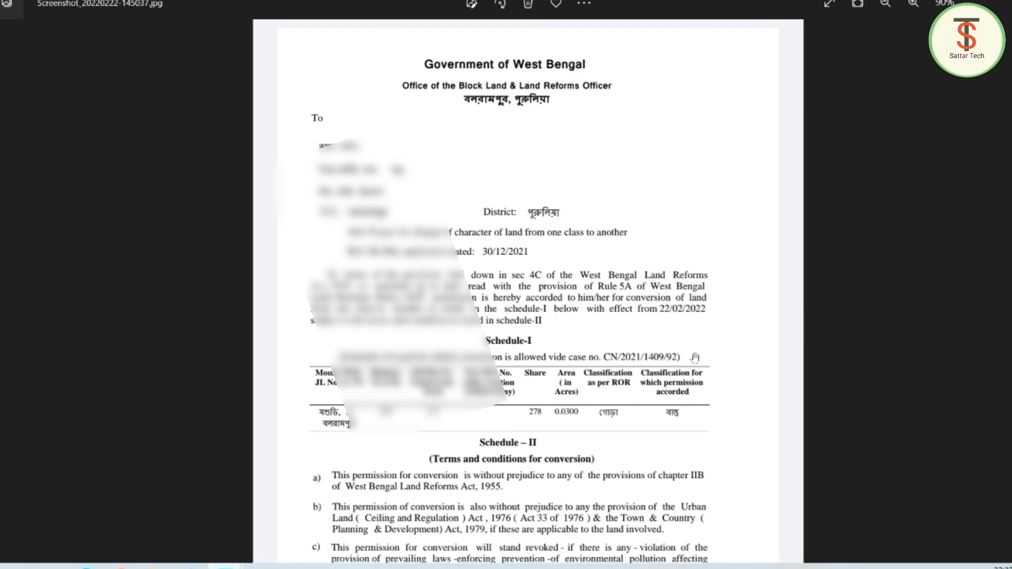
pyautogui.click(122, 566)
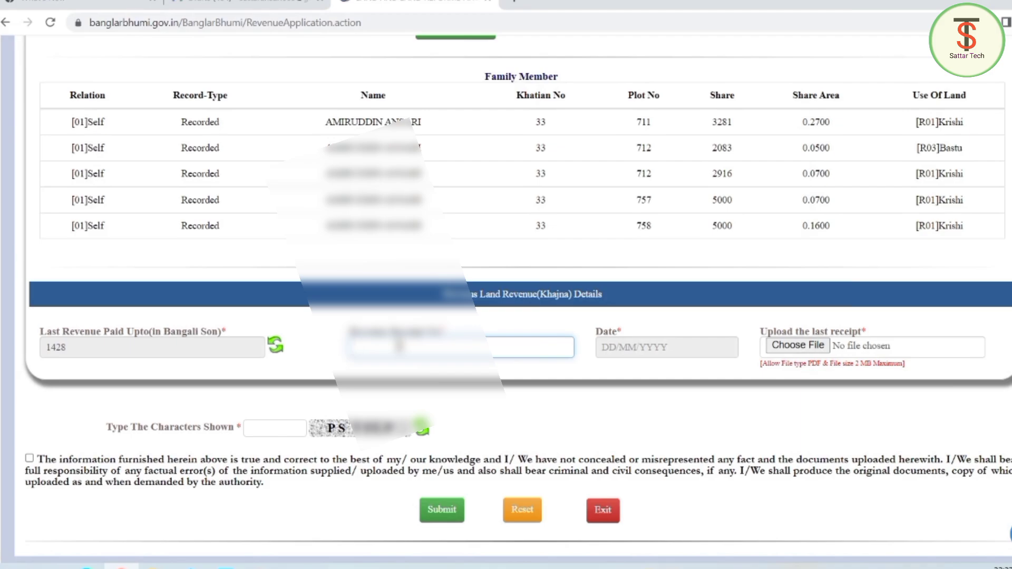
pyautogui.hotkey('alt', 'Tab')
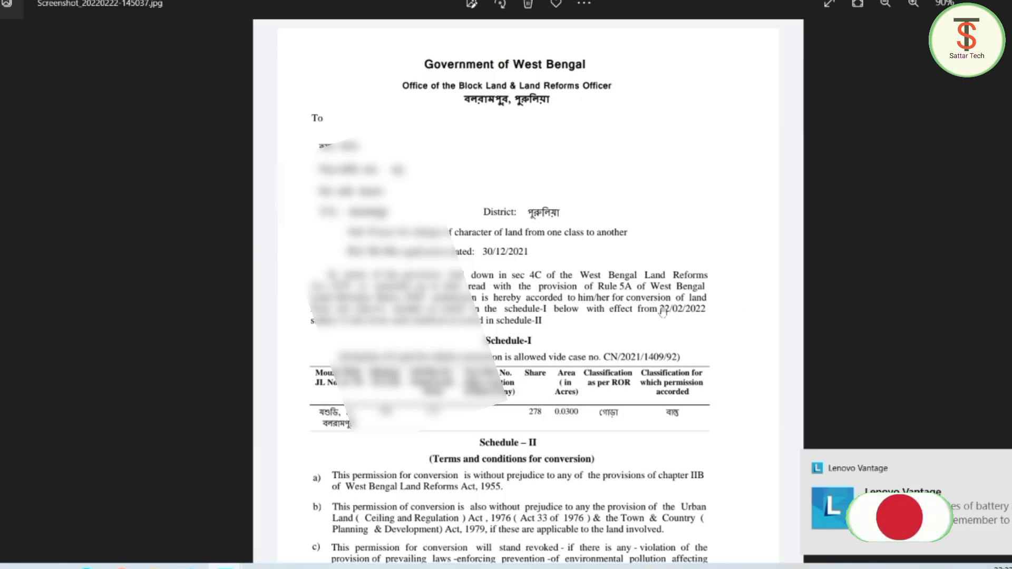